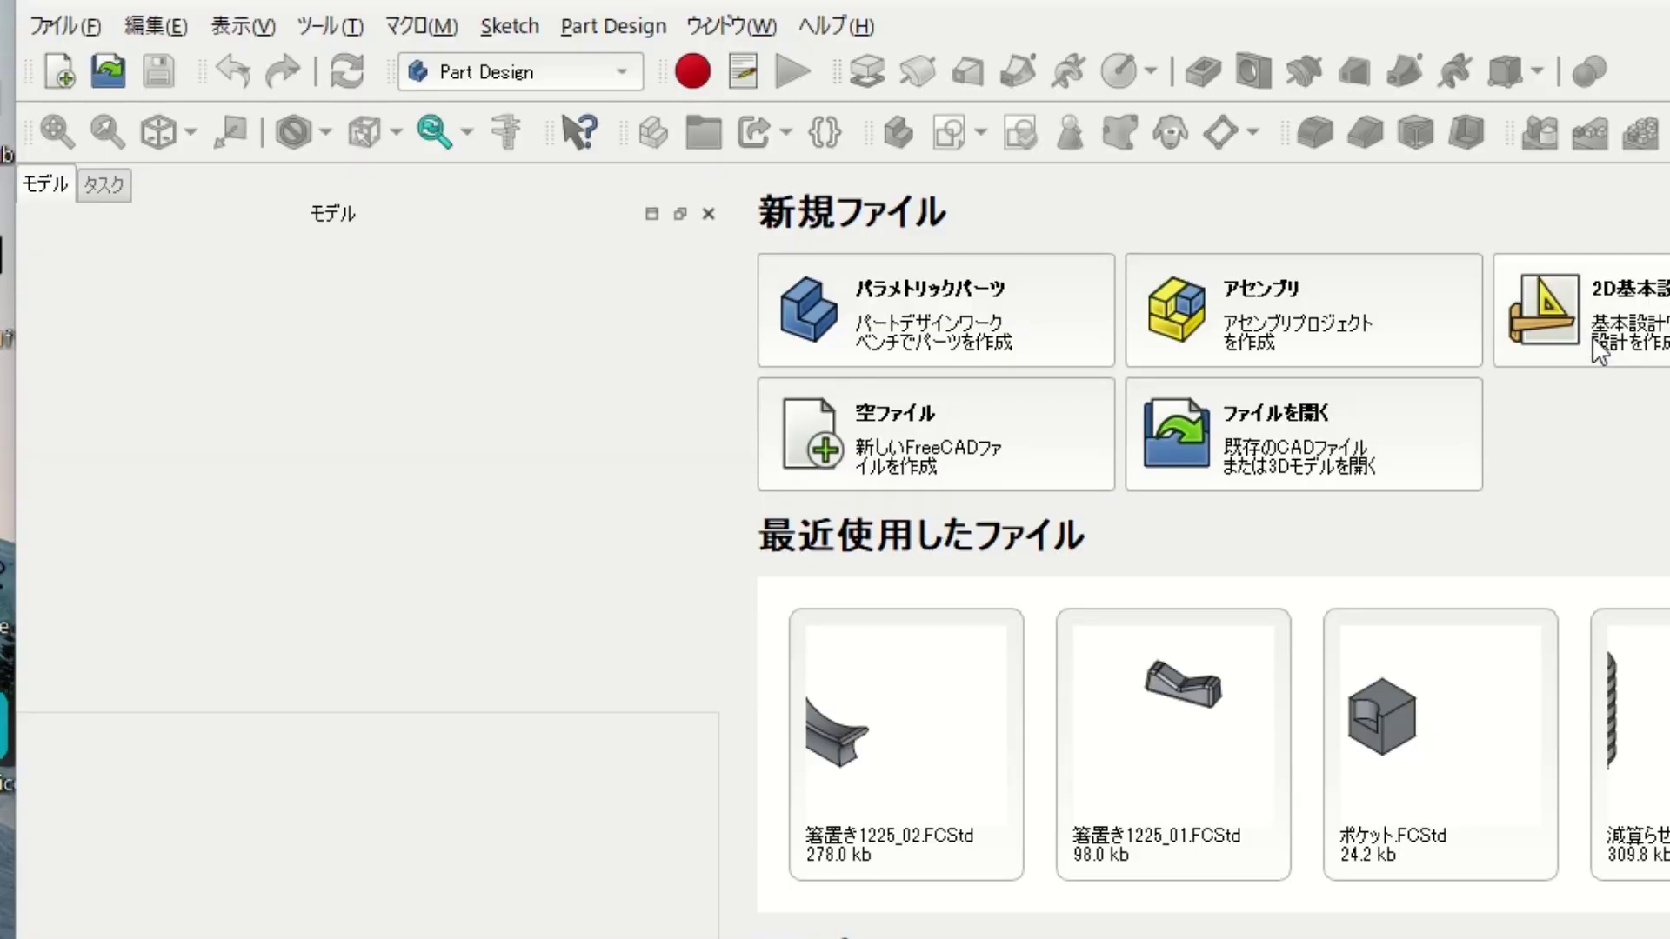
Create a new parametric part document that contains an empty Body.
left_click(951, 300)
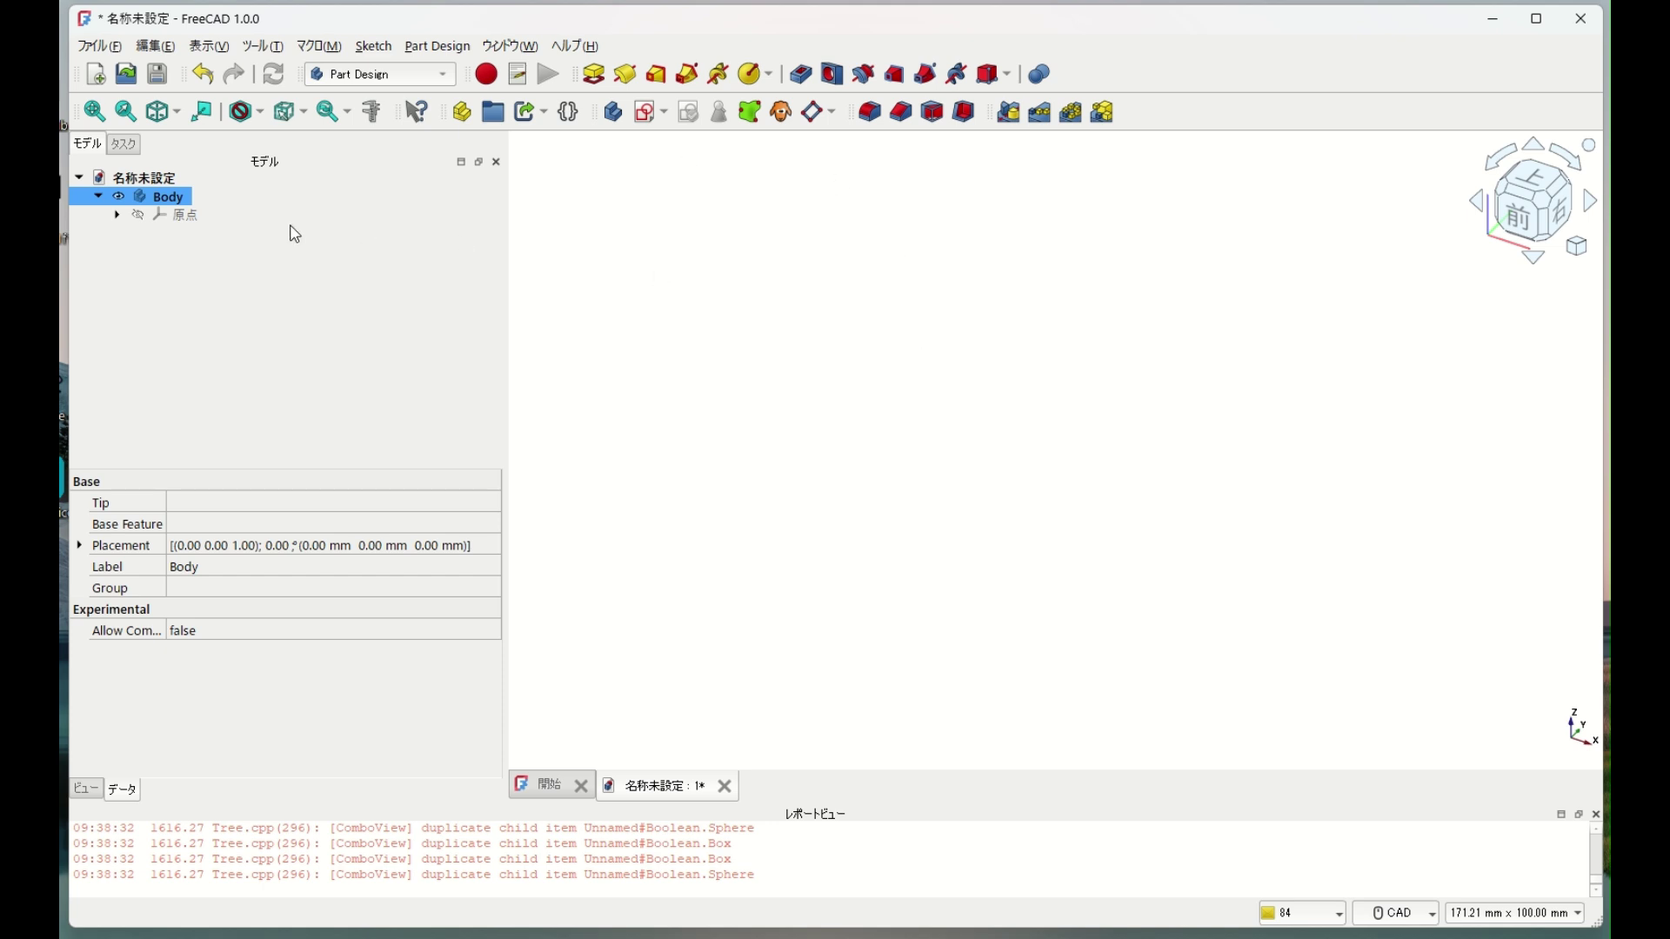
Add a 10 mm additive box to the Body at its default size, then shift the view left.
left_click(768, 76)
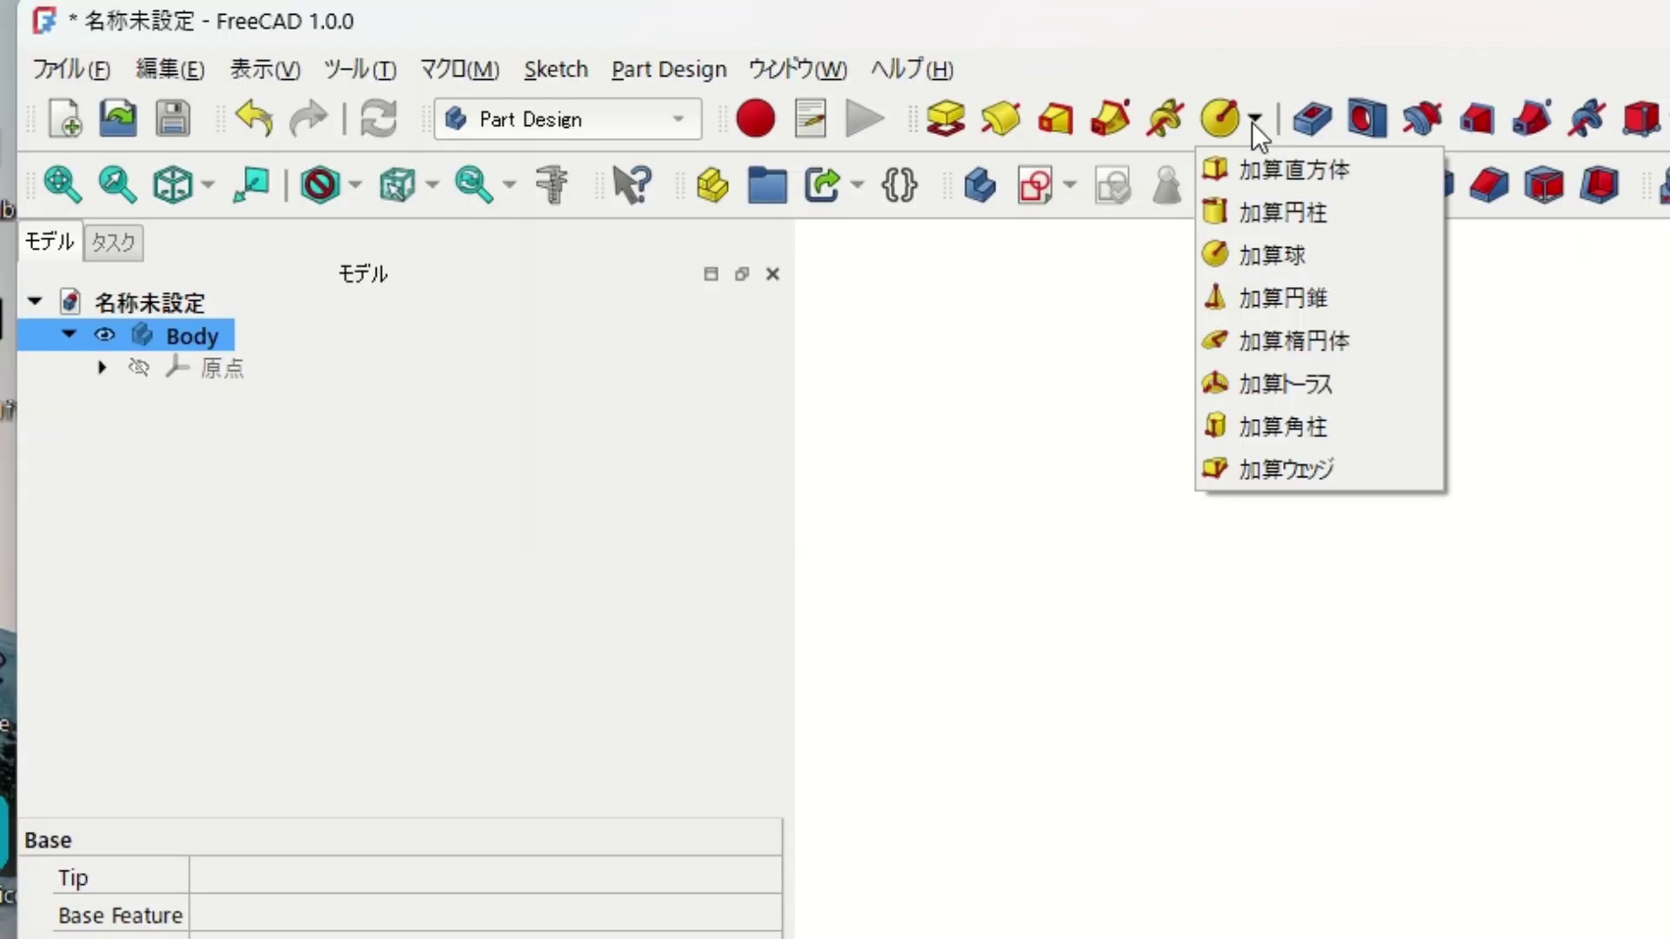
left_click(1277, 171)
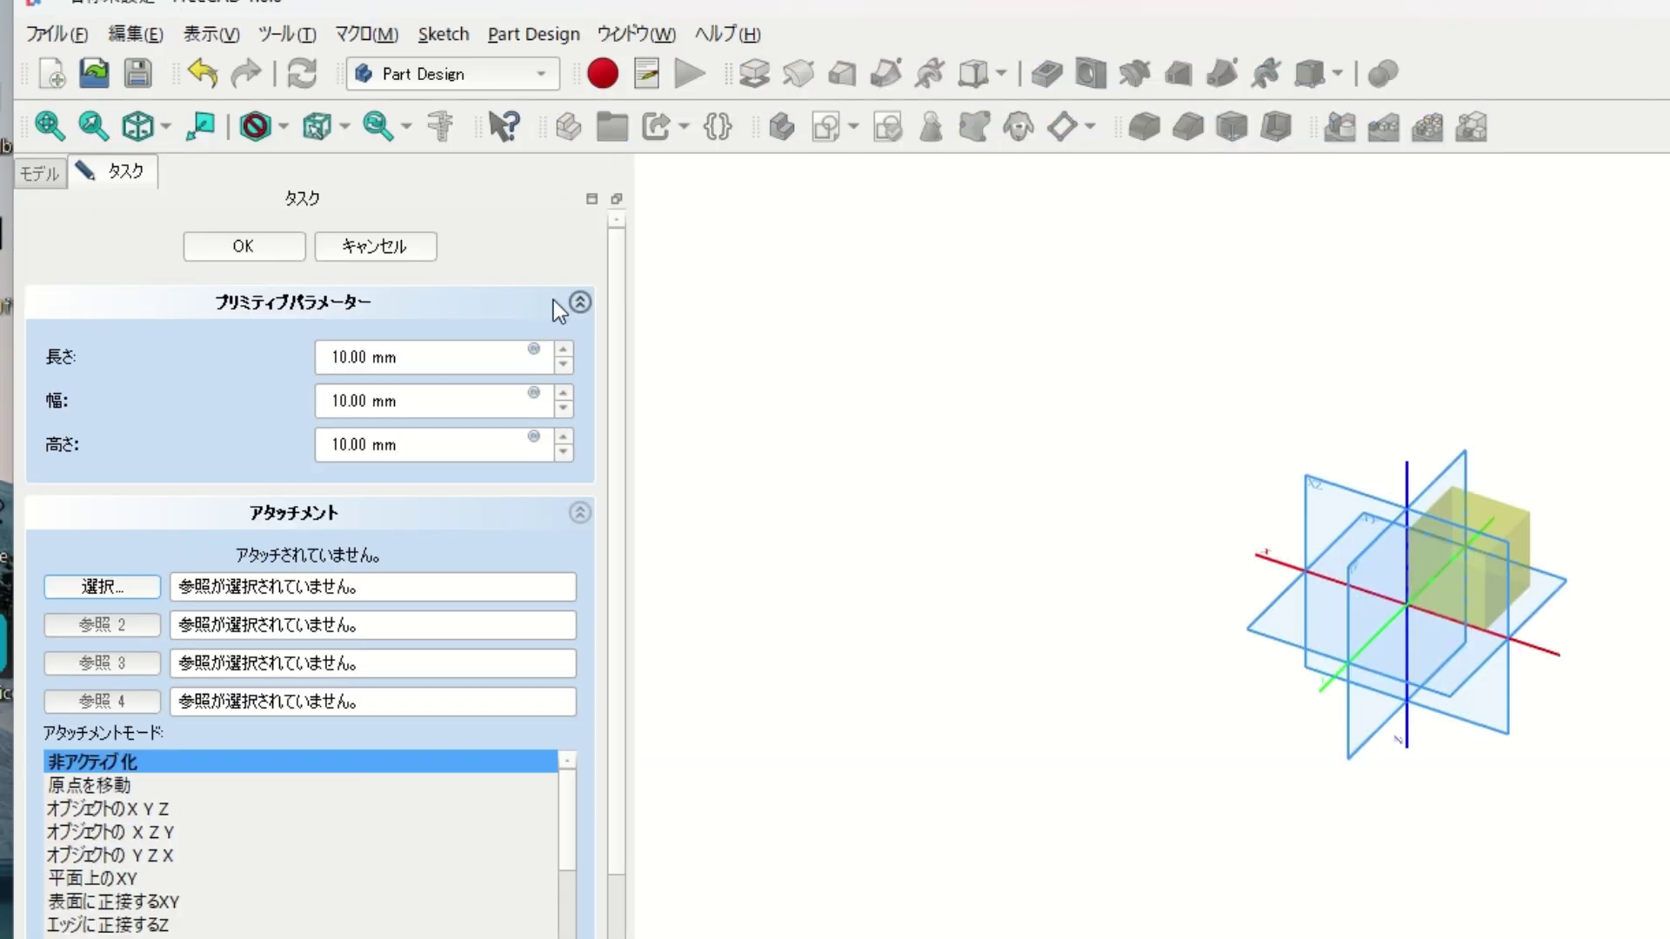
left_click(294, 254)
scroll(1665, 644, "up", 3)
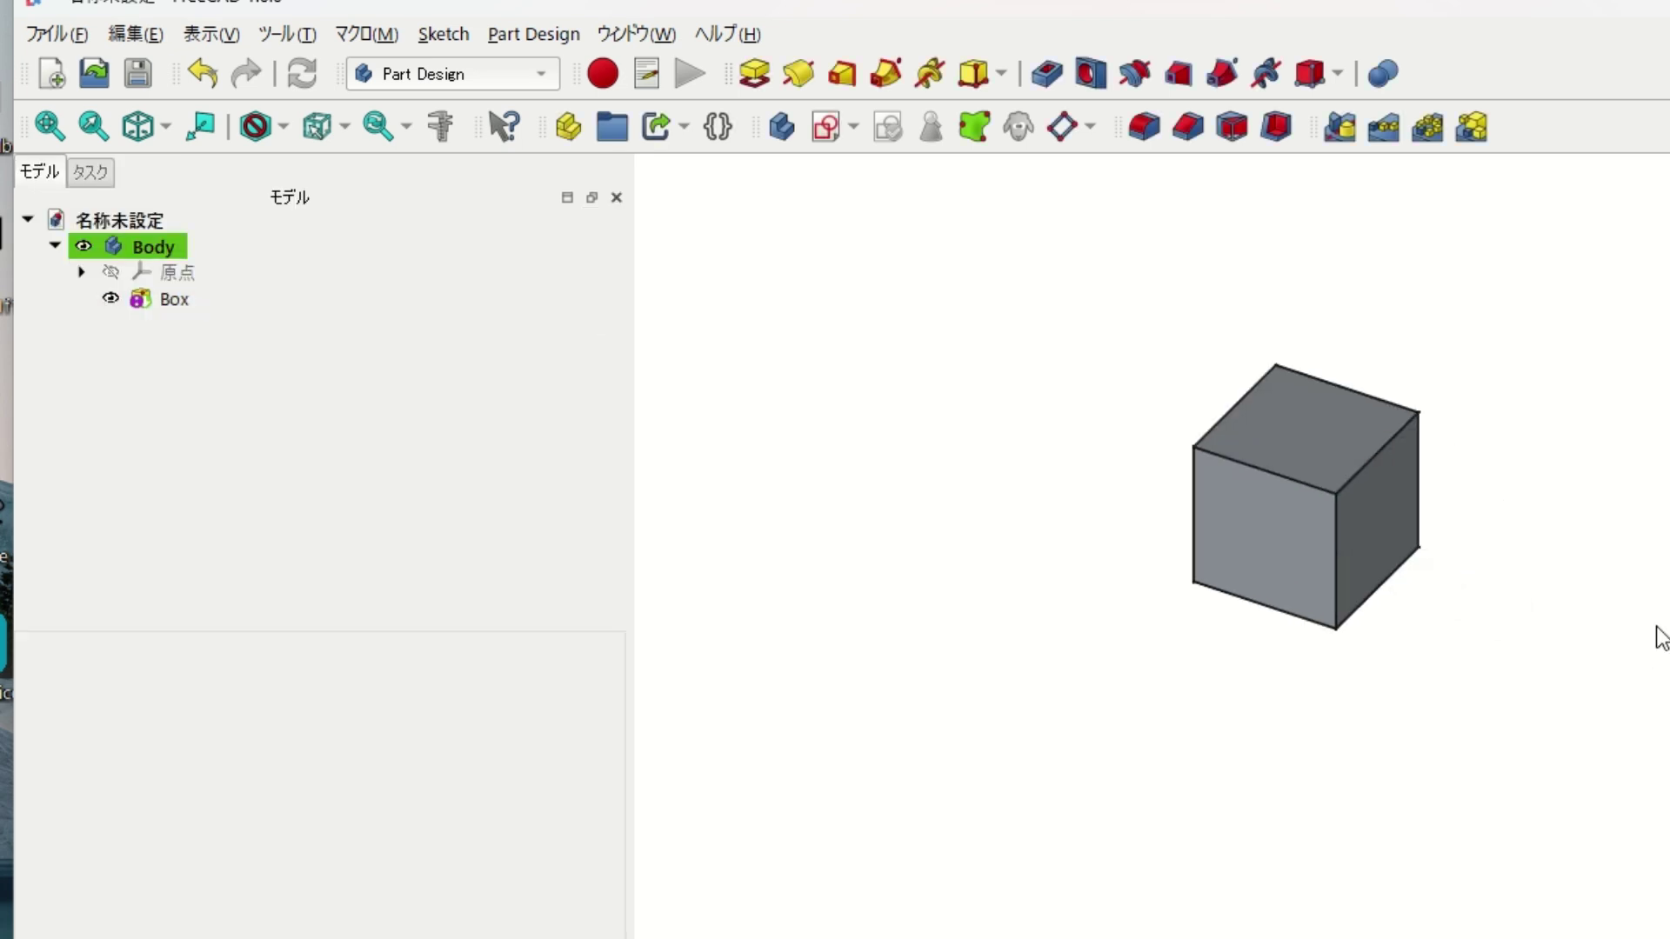
middle_click_drag(1585, 560, 1379, 567)
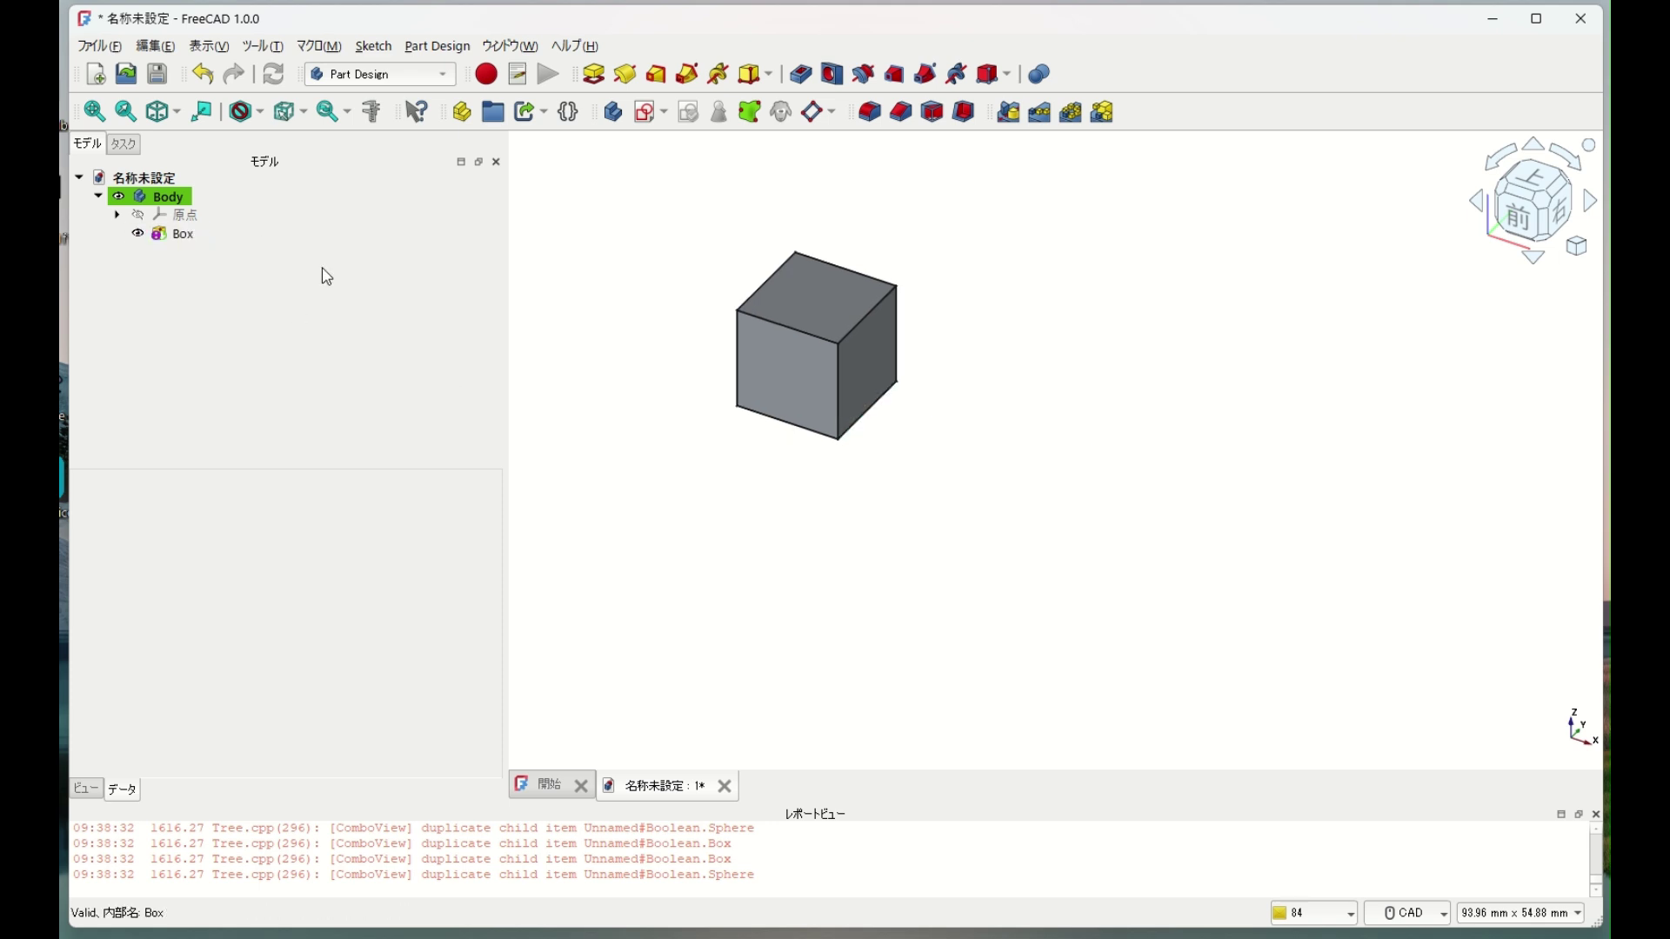
From the Tasks panel, create a second body, Body001.
left_click(245, 231)
left_click(222, 179)
left_click(129, 146)
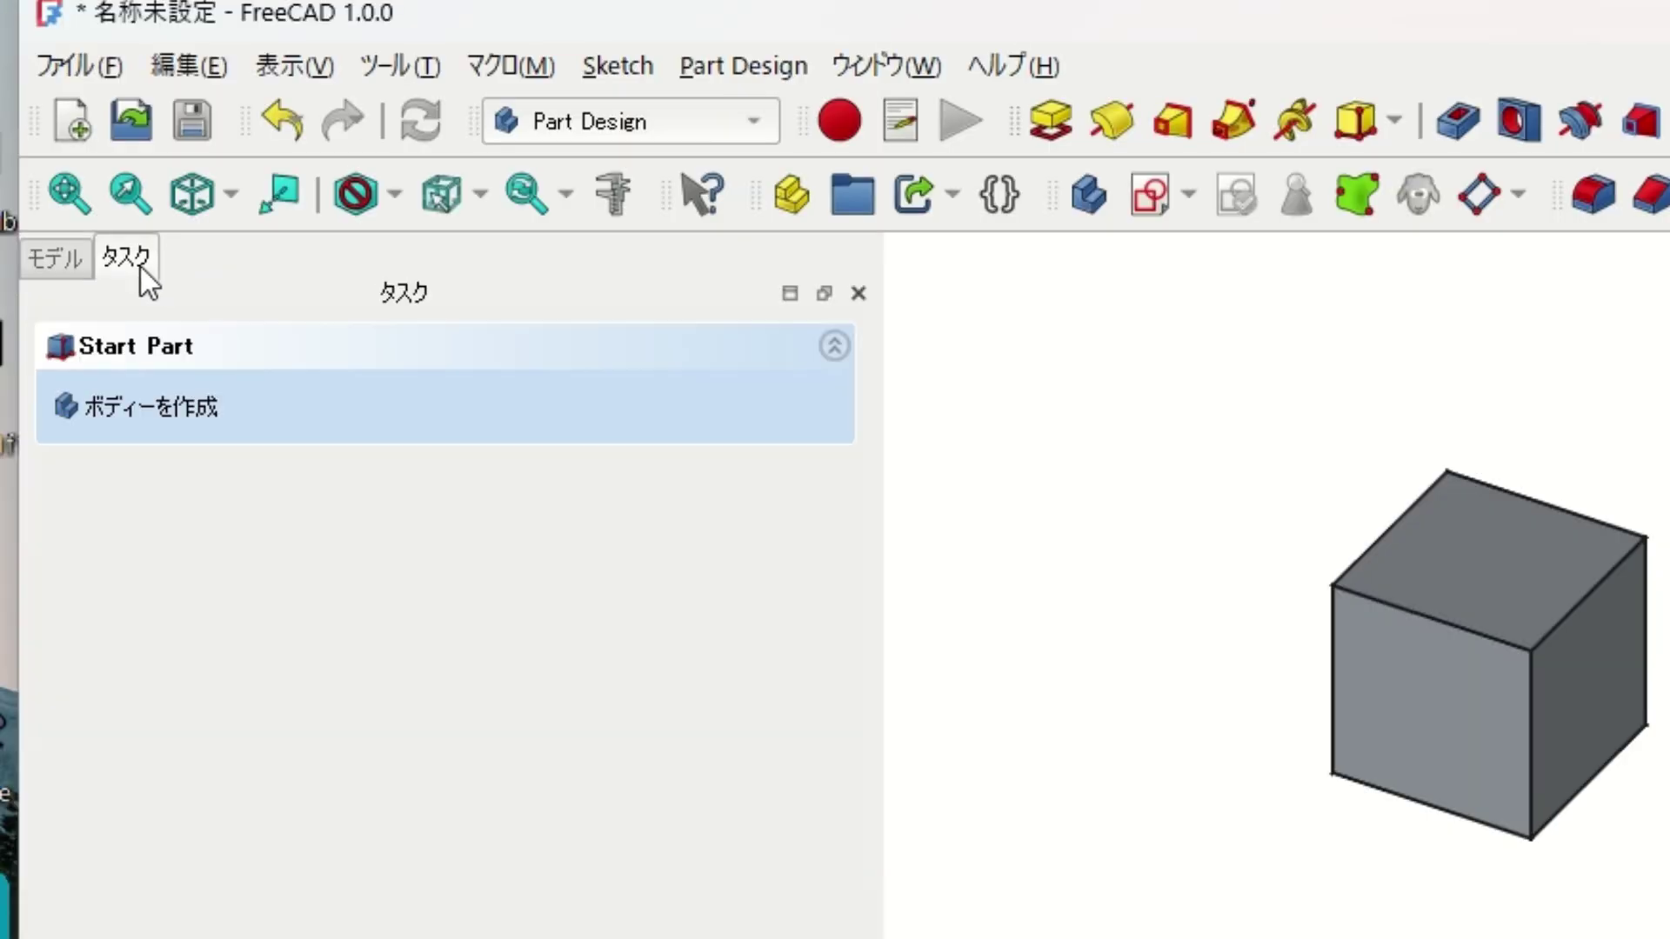
left_click(186, 407)
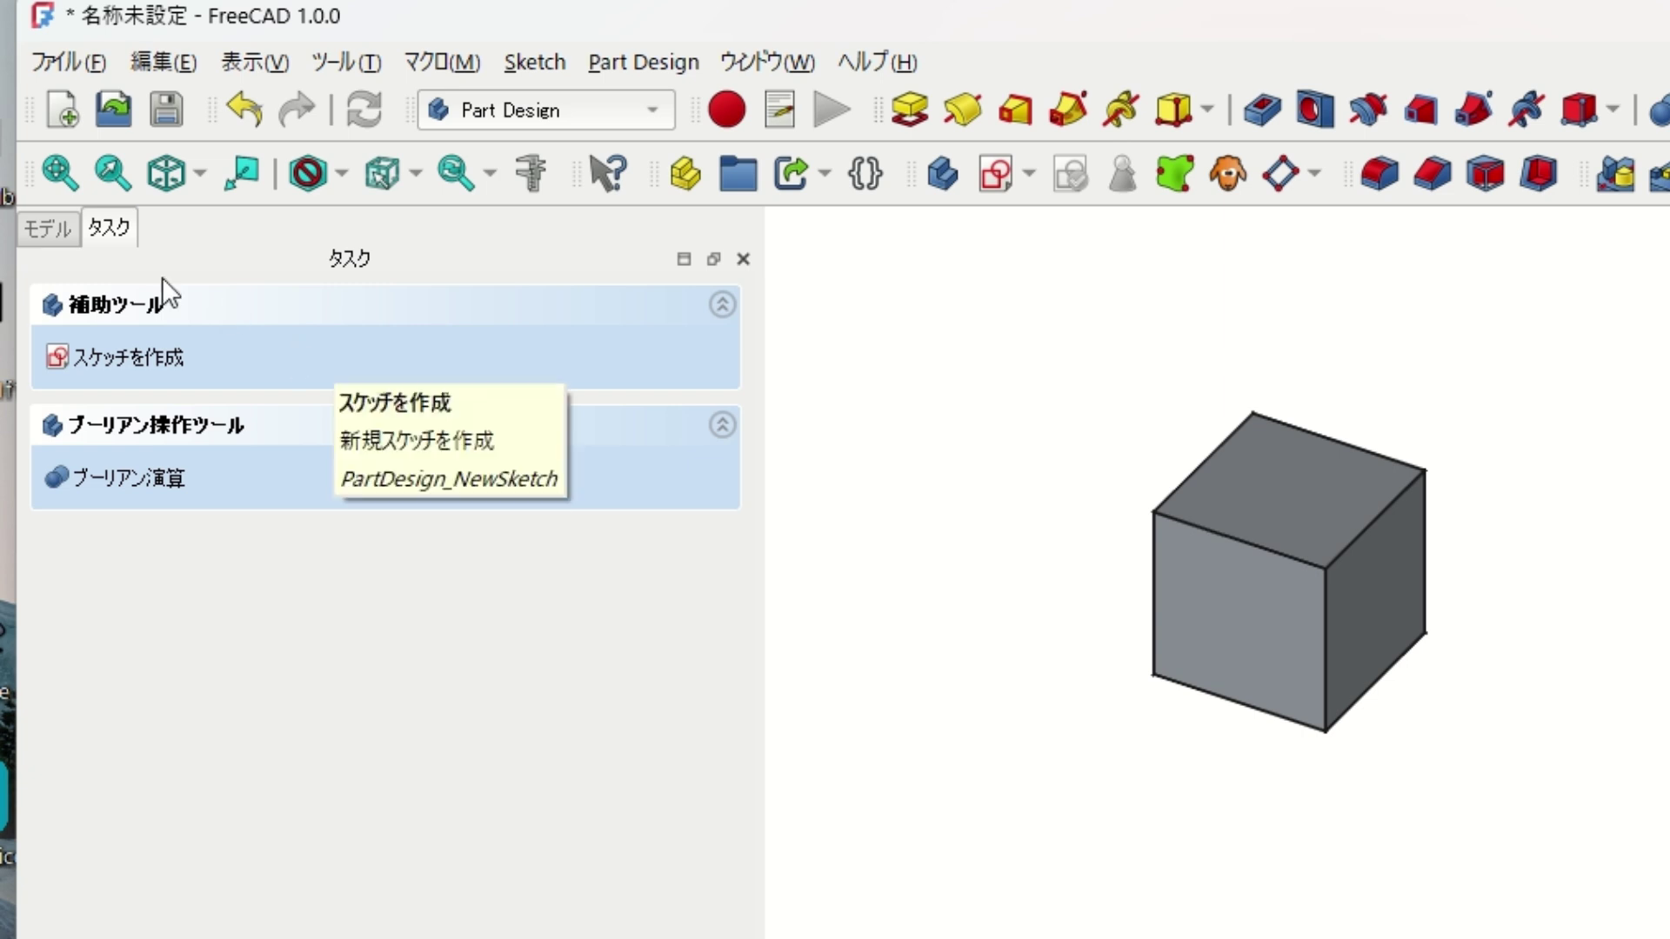
Return to the Model tree and leave only Body001 selected.
left_click(44, 232)
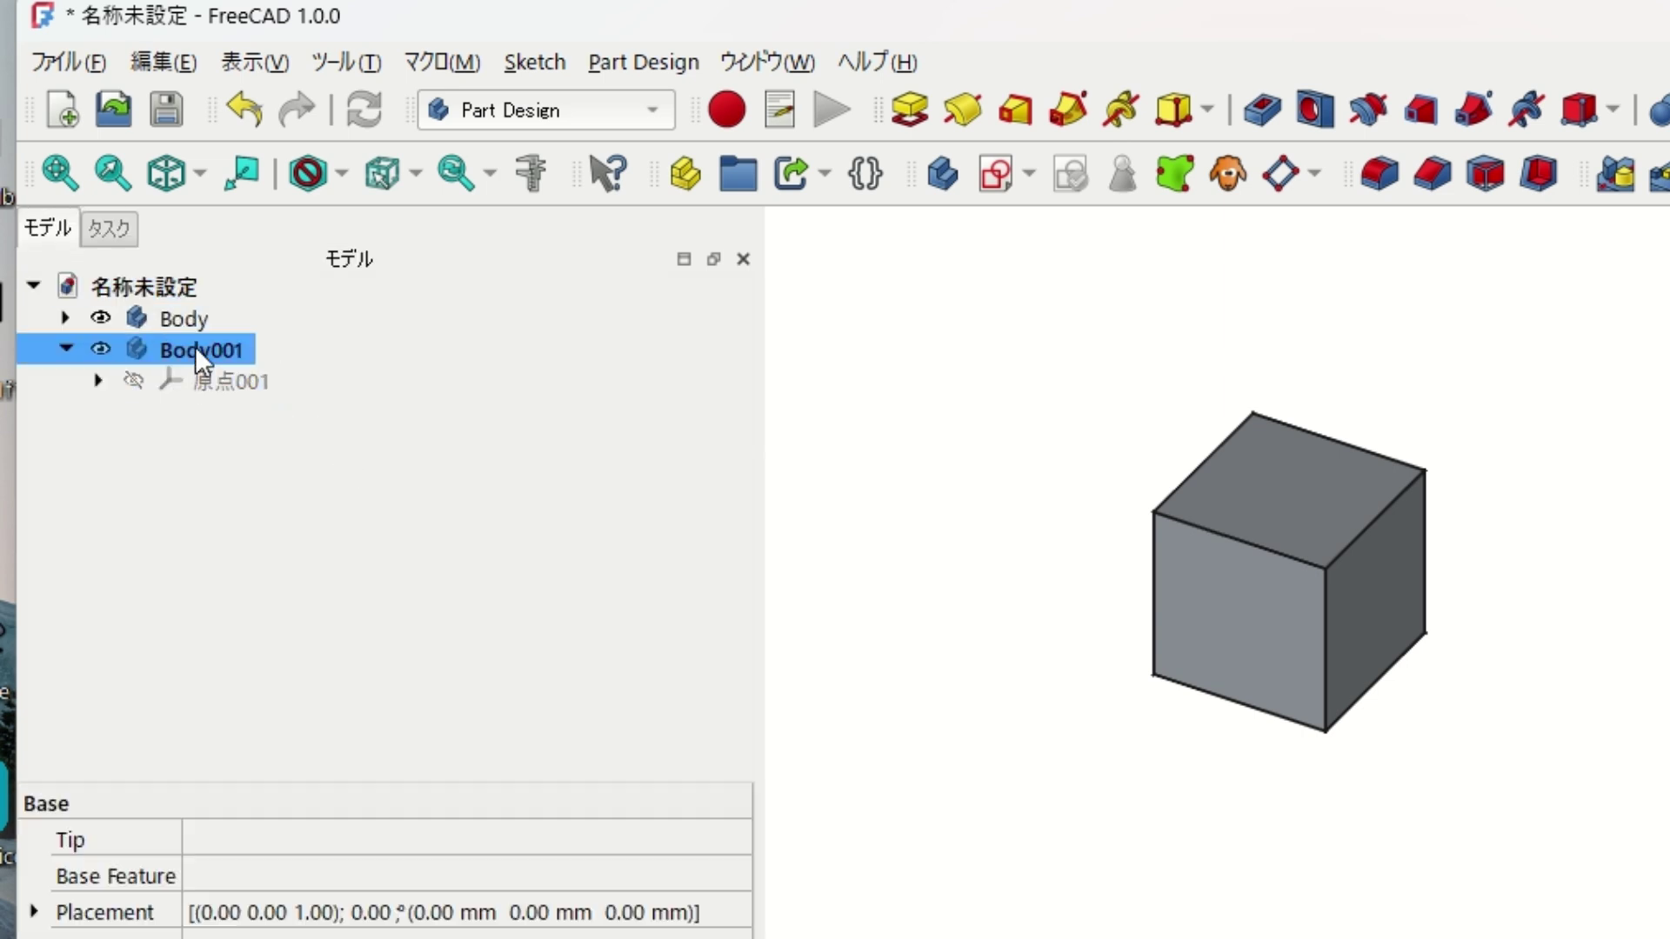
left_click(197, 321, "ctrl")
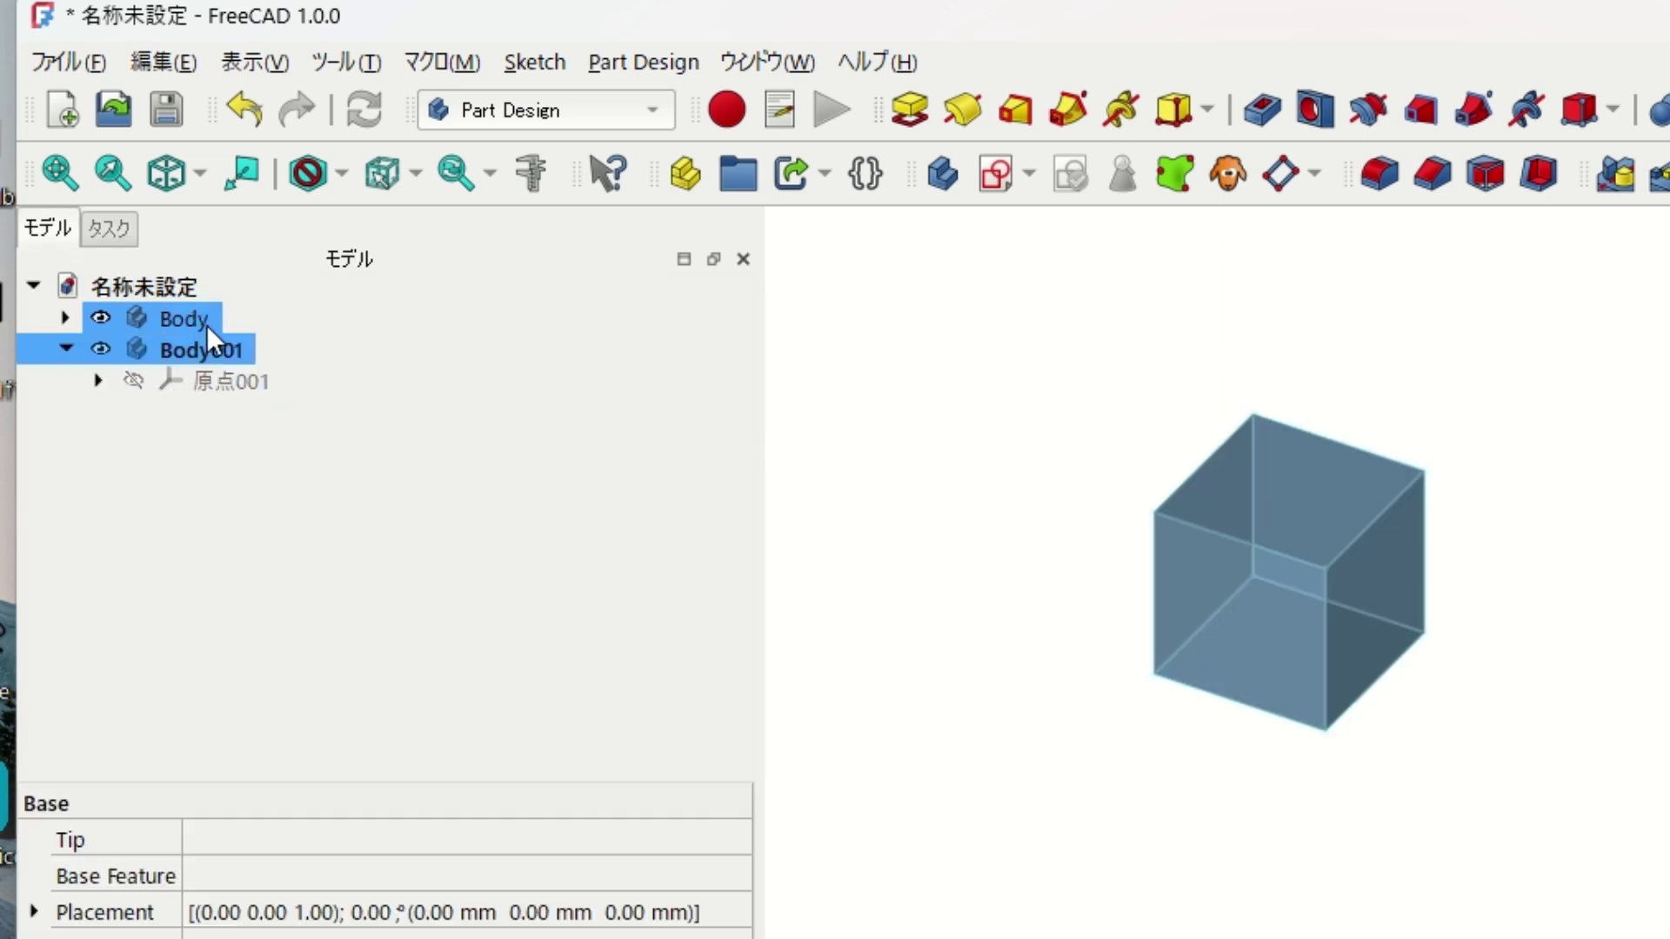
left_click(206, 325, "ctrl")
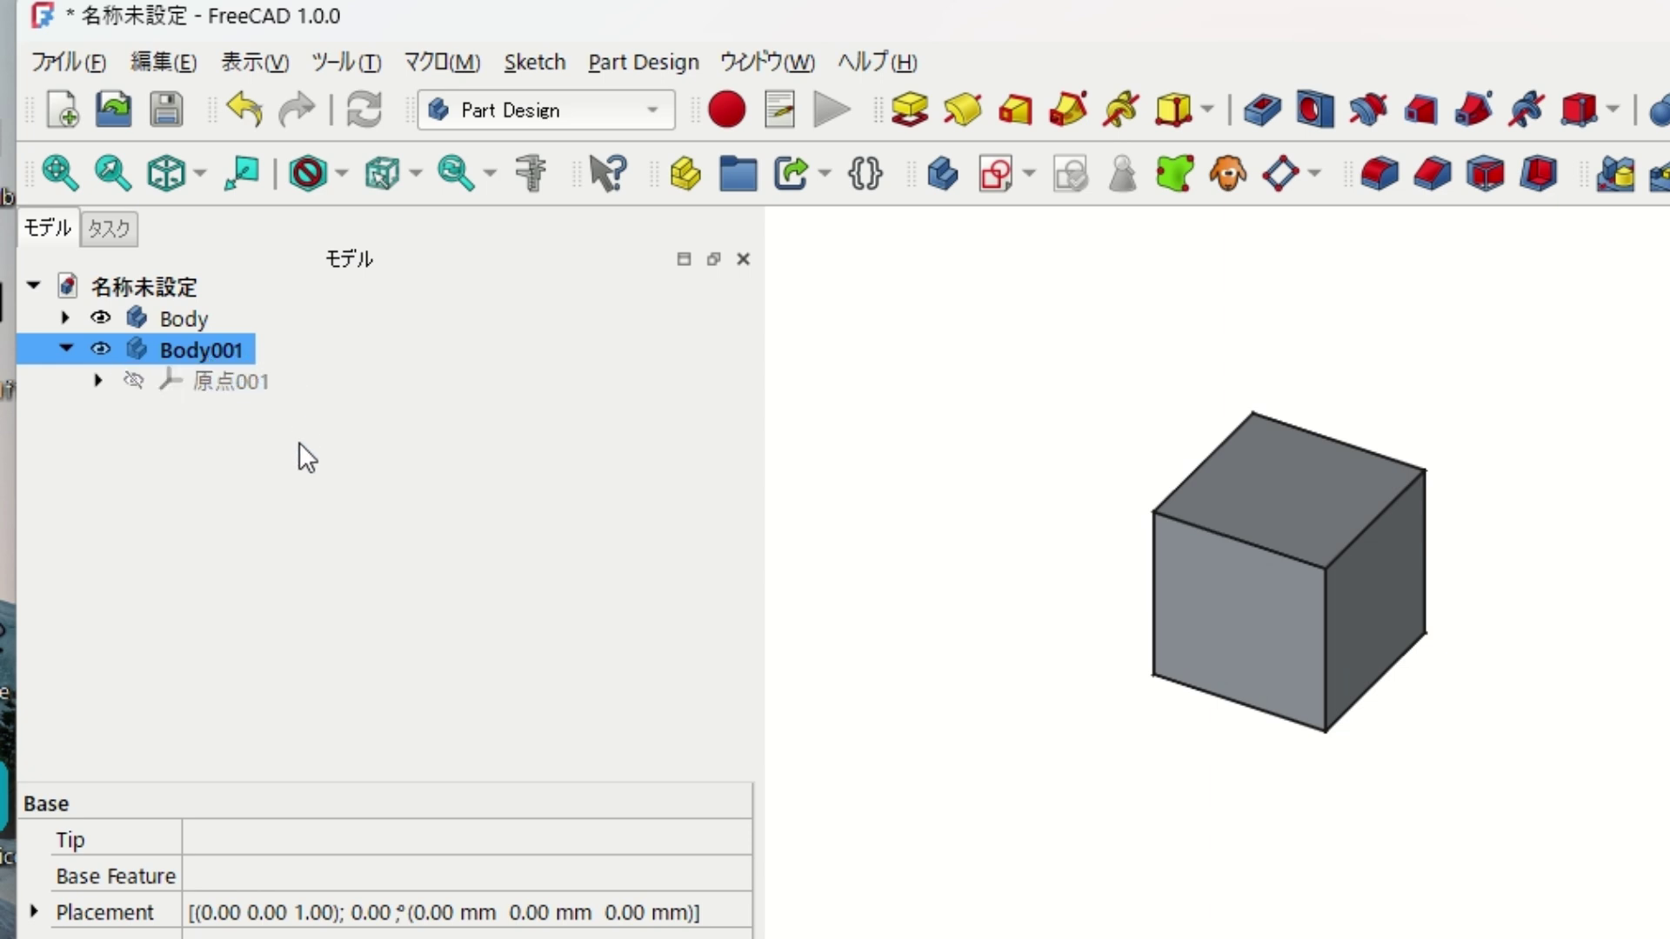
left_click(1210, 103)
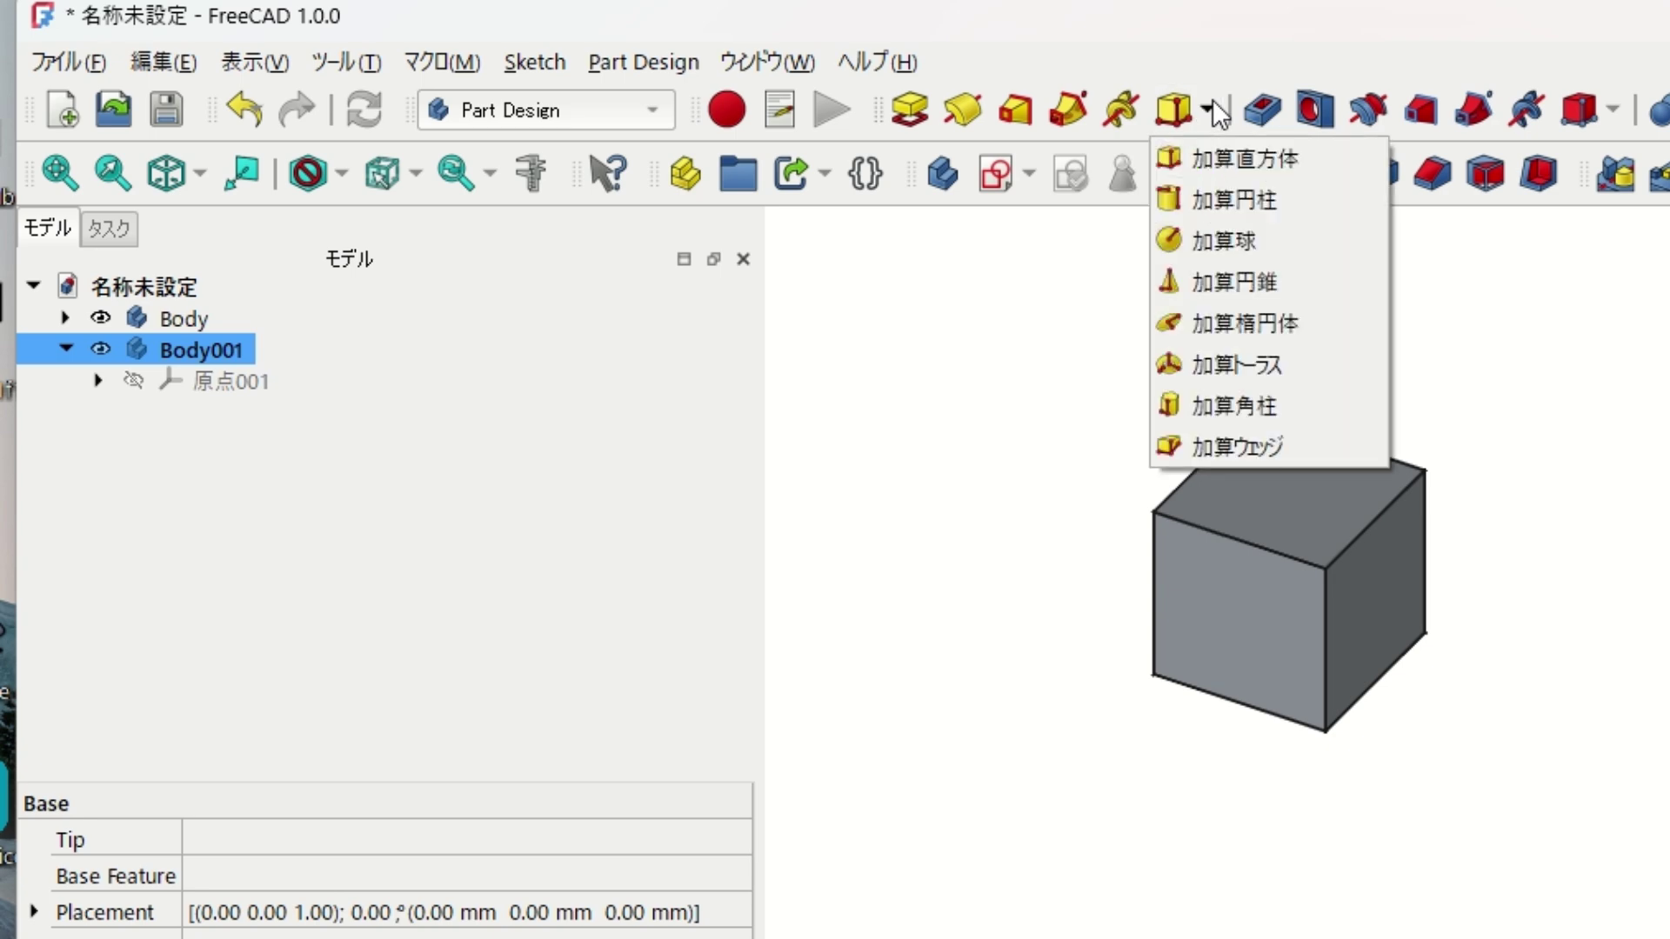
Add a default 5 mm-radius additive sphere to Body001, then select the cube's Body.
left_click(1260, 252)
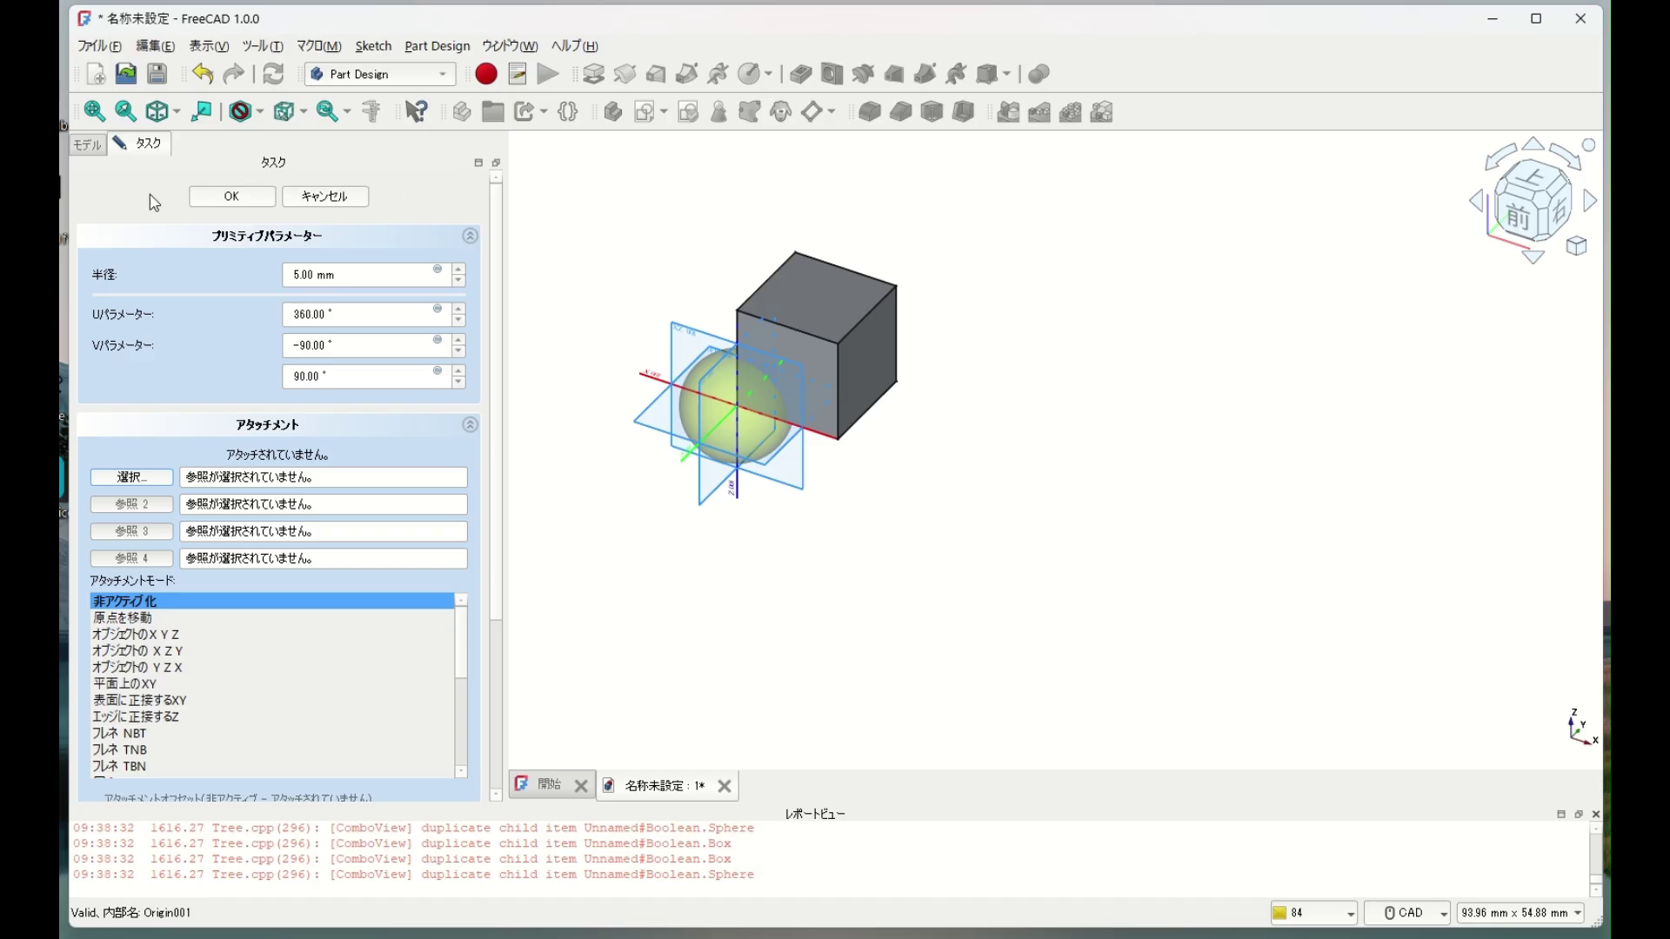
left_click(228, 196)
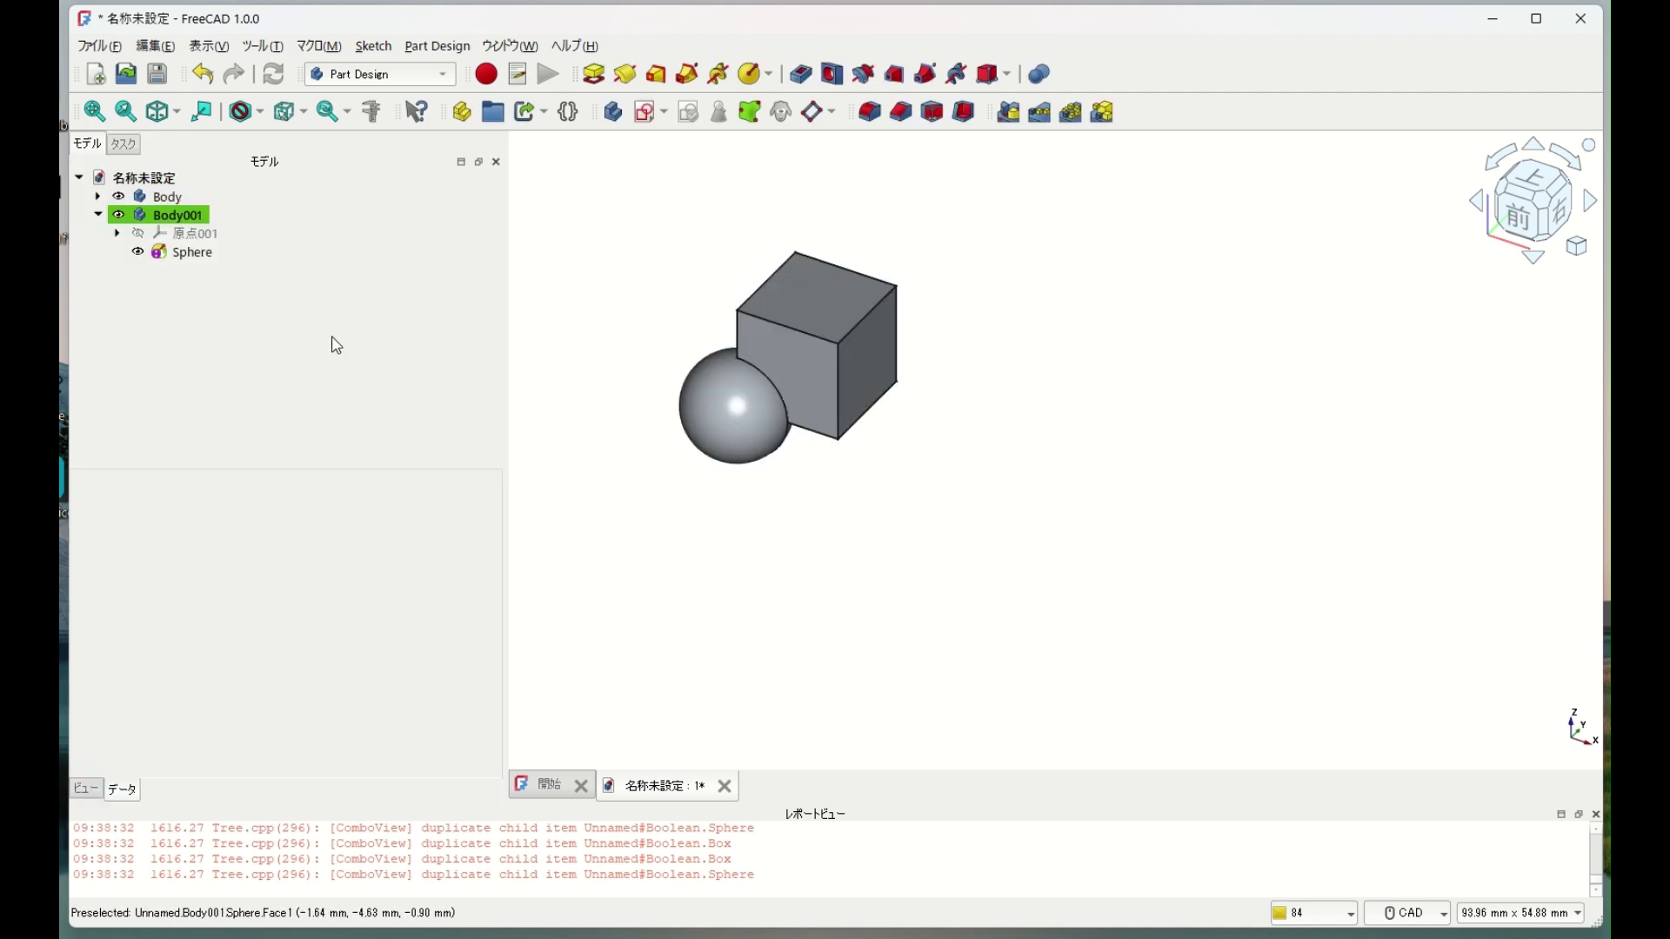
left_click(167, 219)
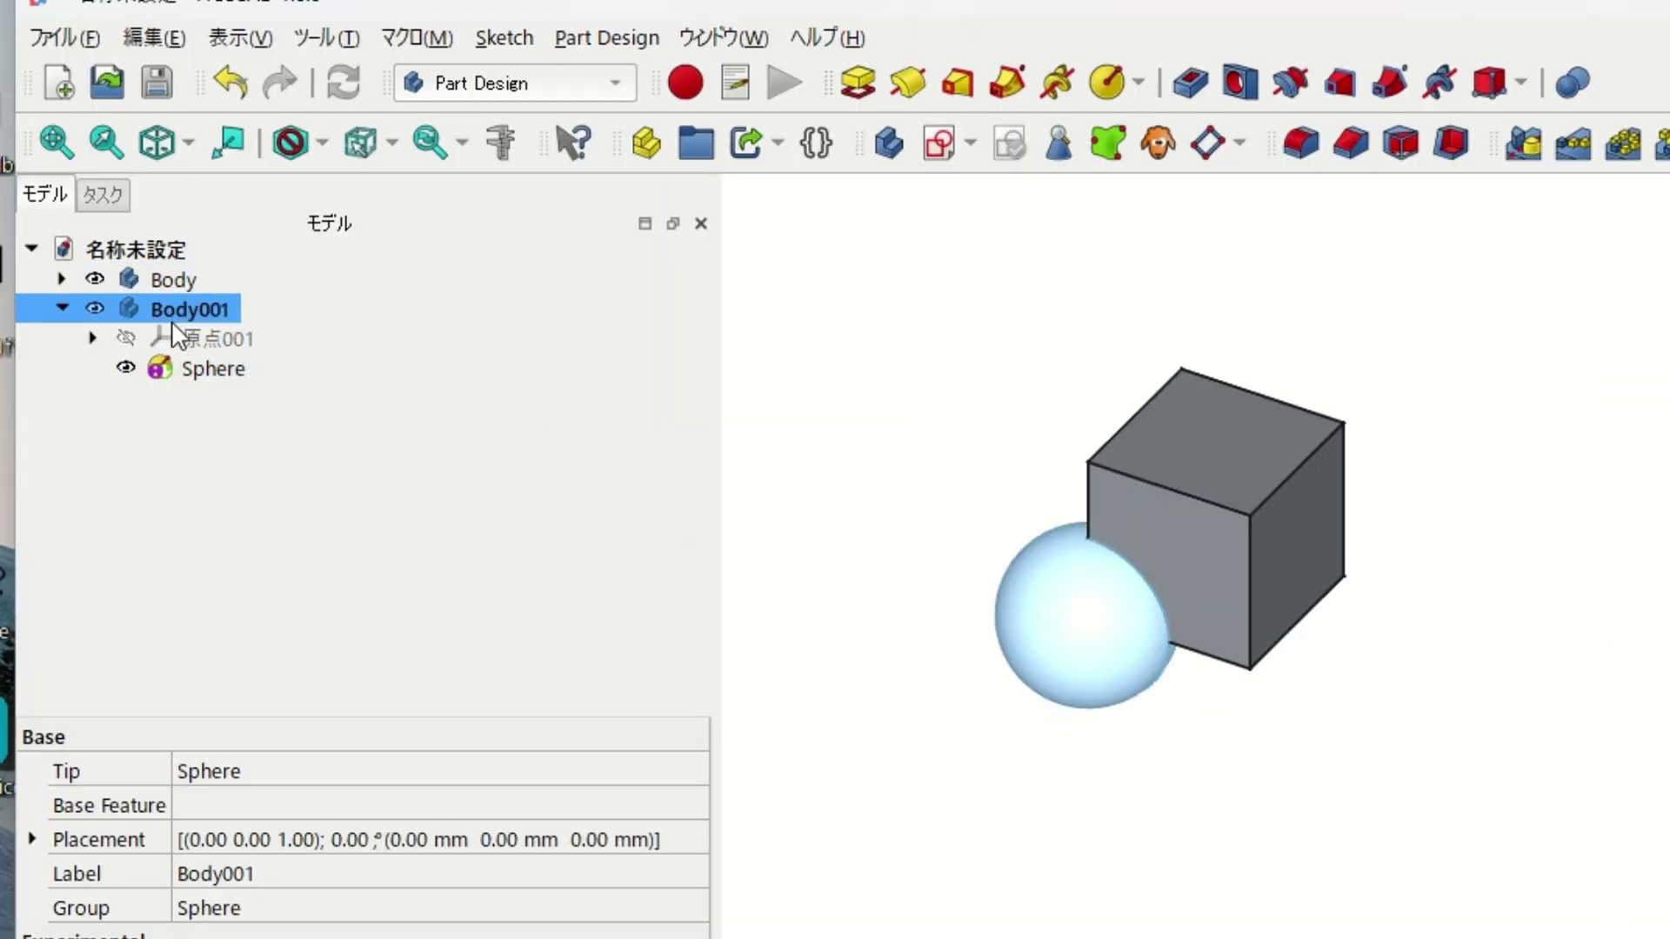
left_click(180, 281)
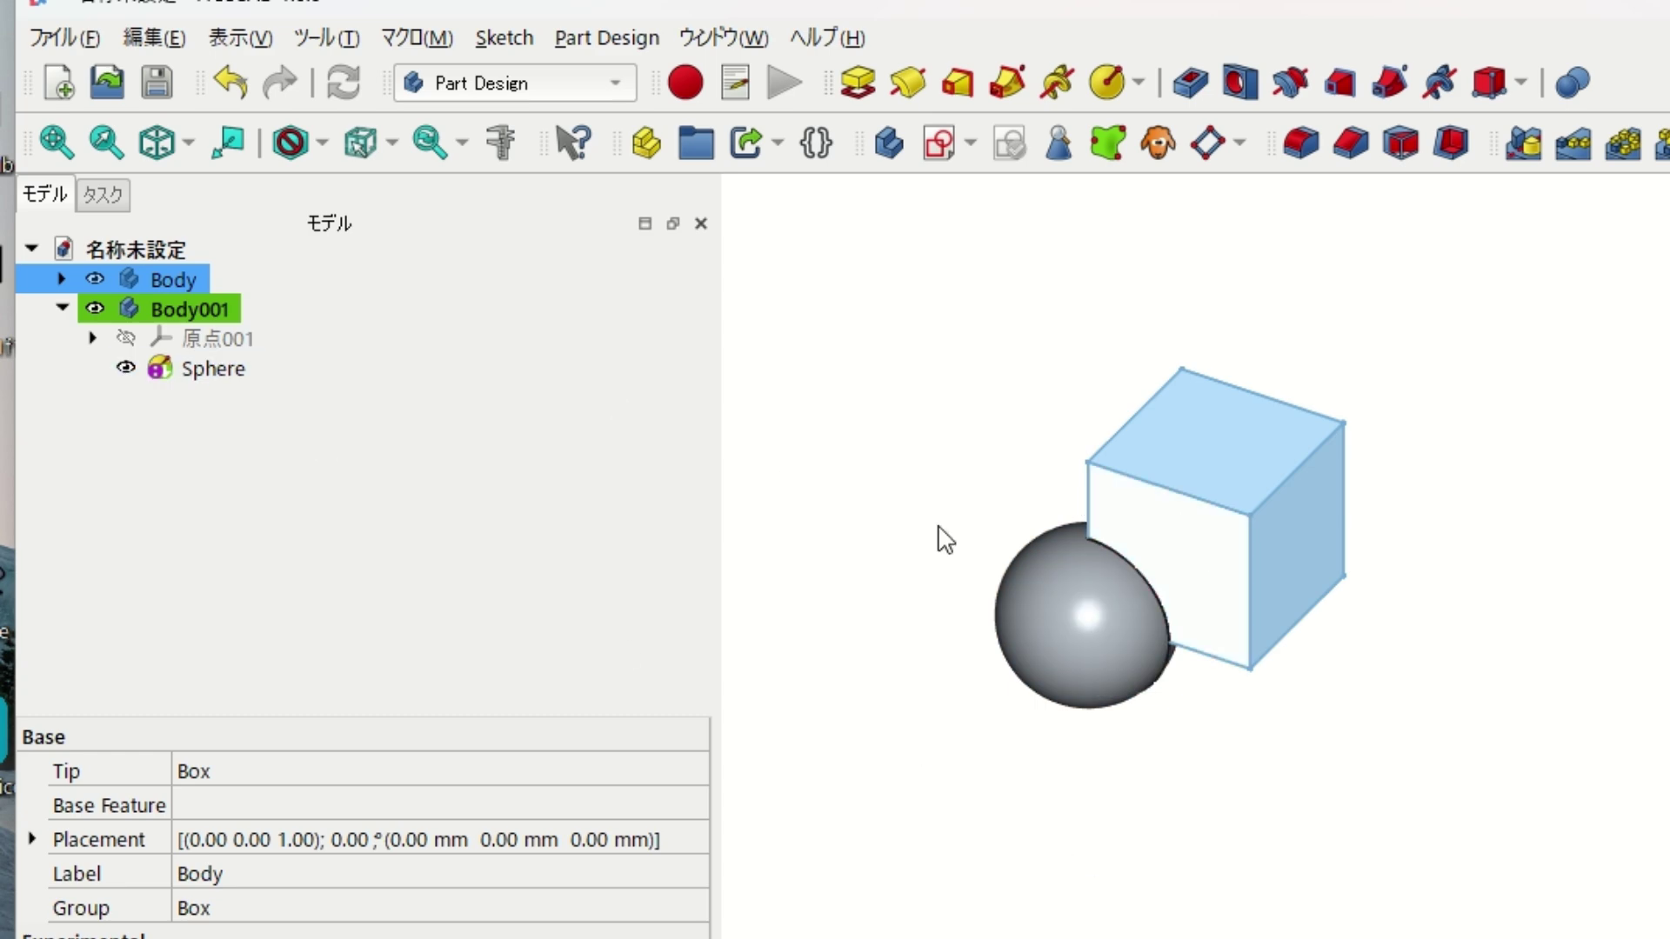
Make Body active and fuse Body001's sphere into it with a Boolean union.
right_click(188, 278)
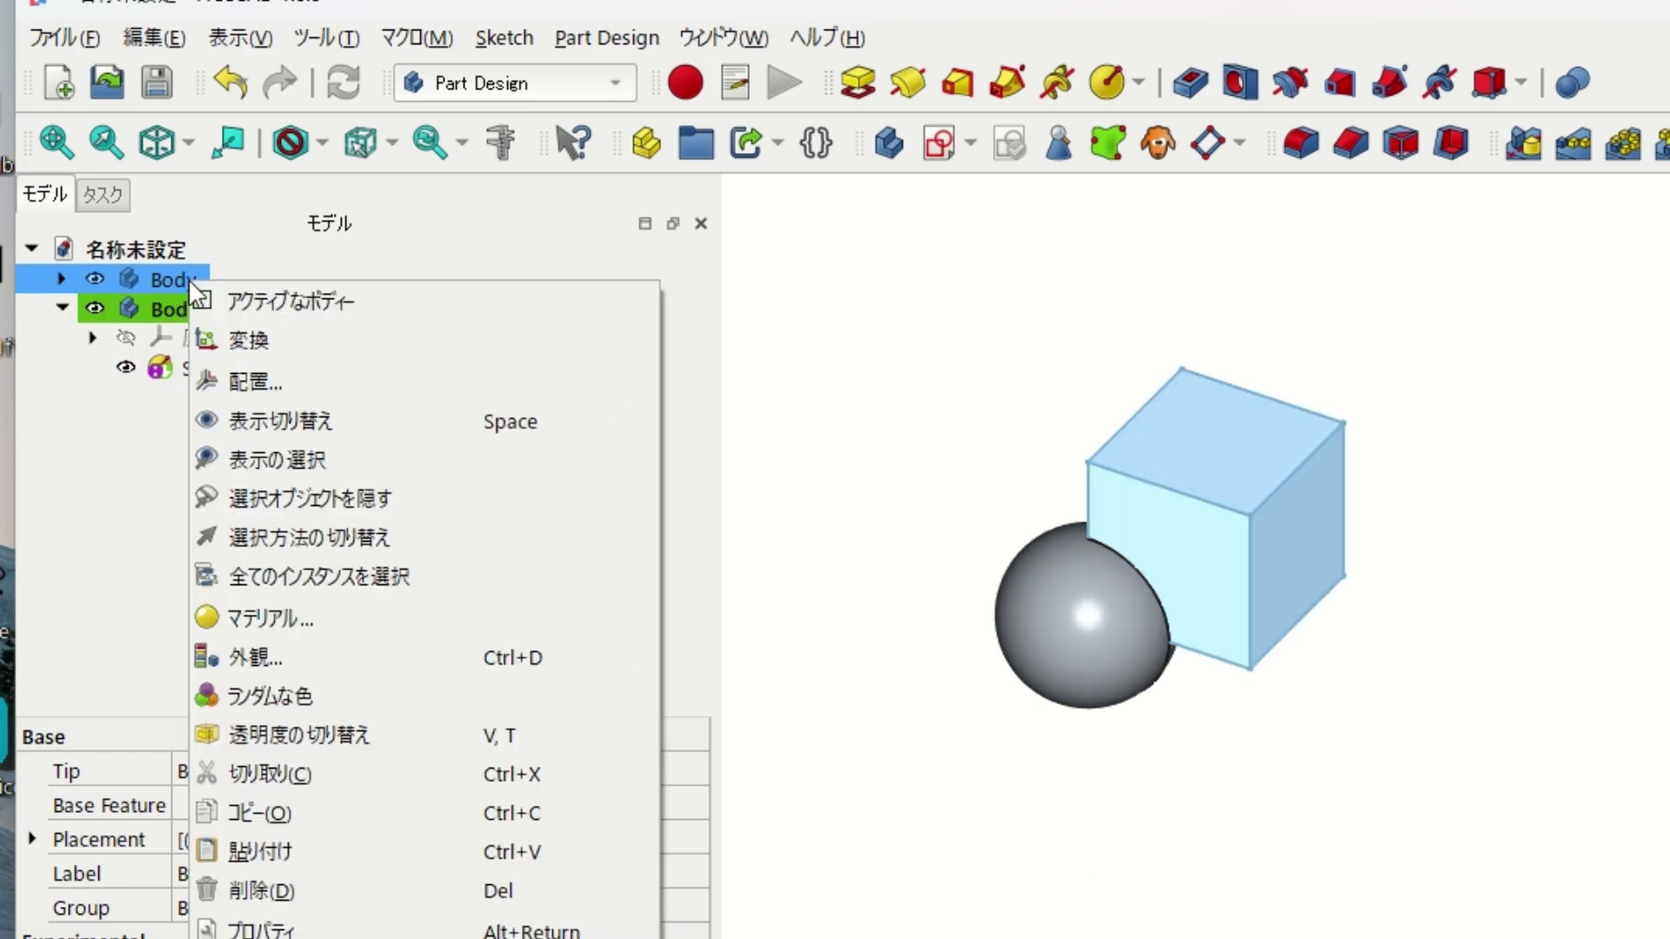
left_click(252, 306)
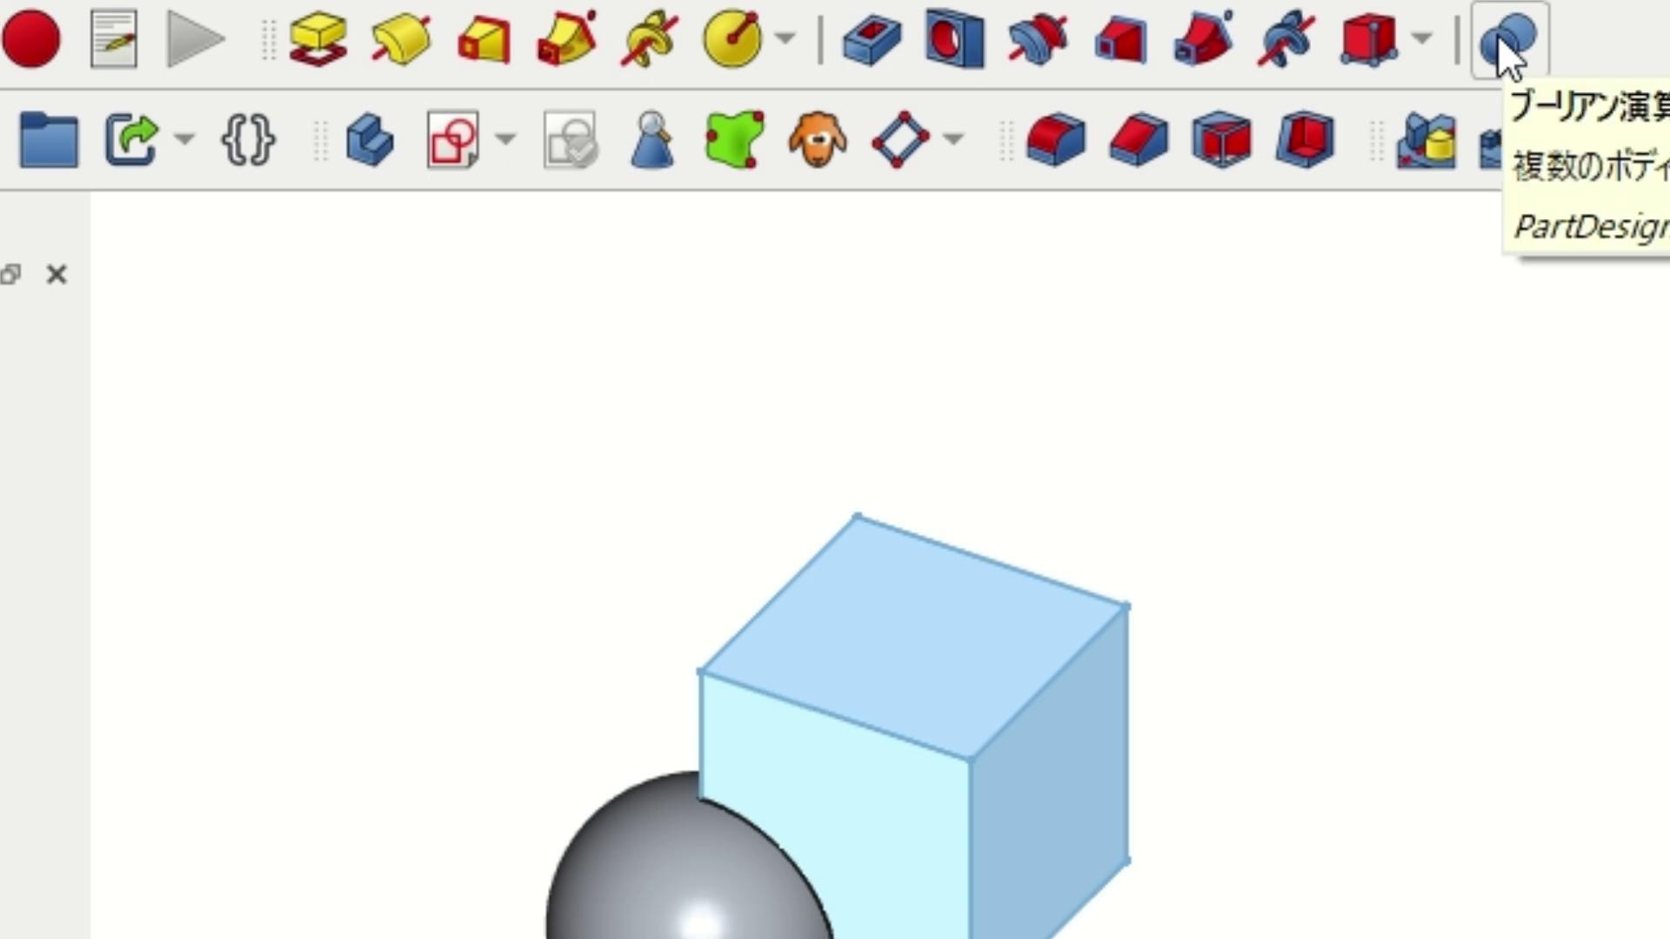
left_click(1497, 38)
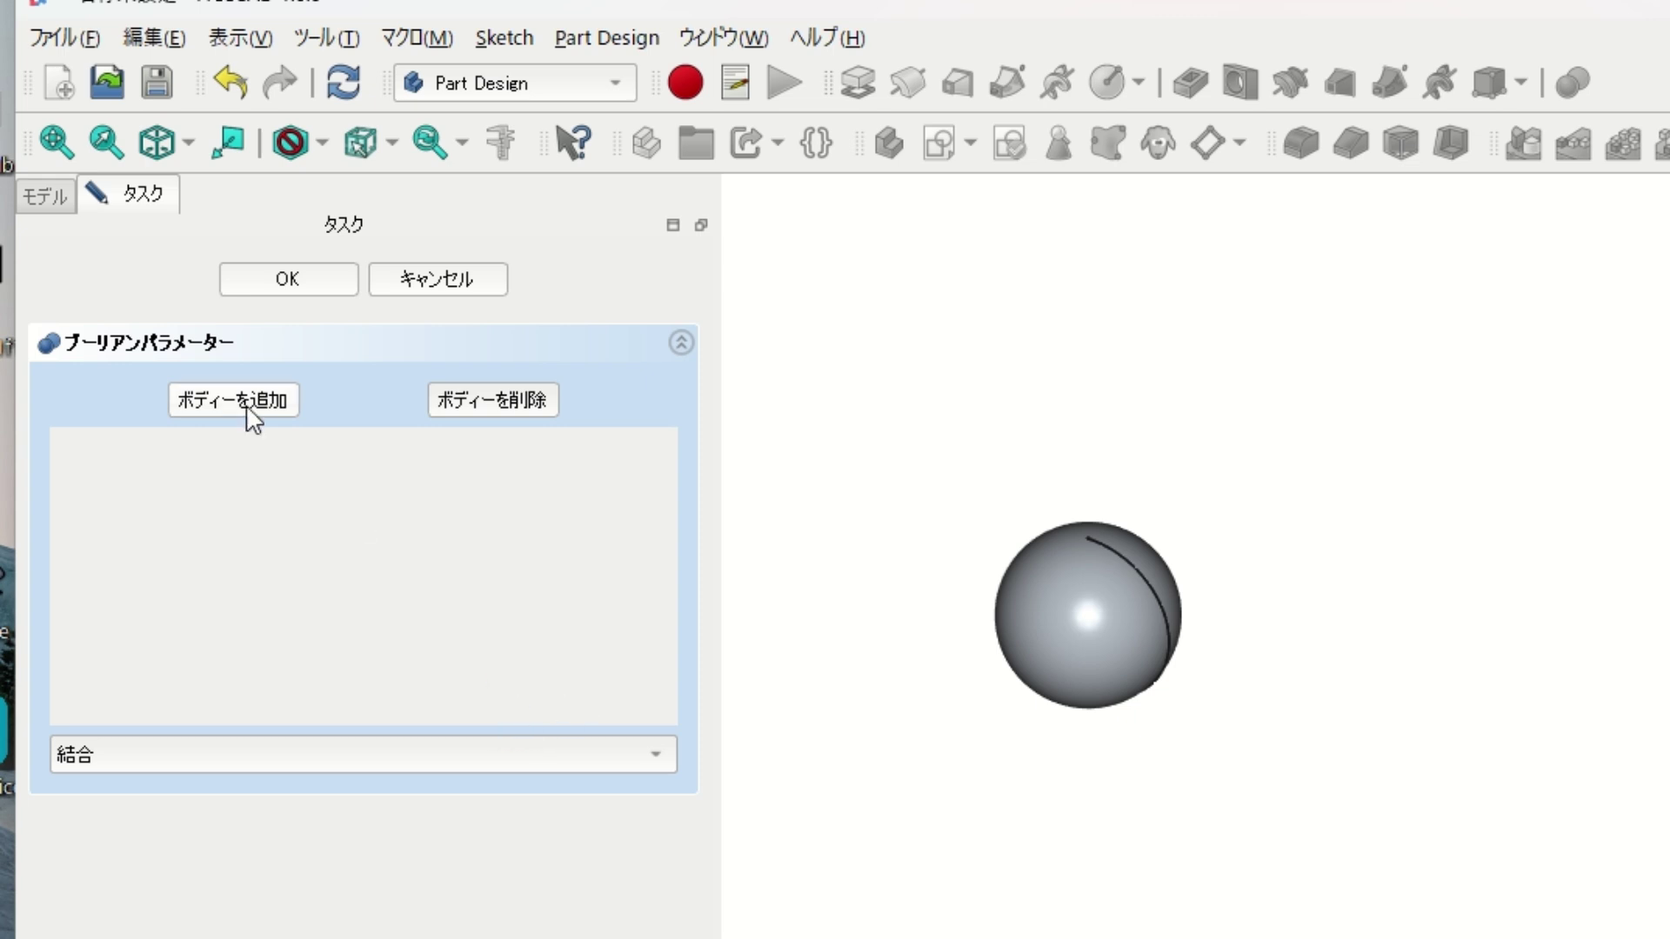
left_click(164, 774)
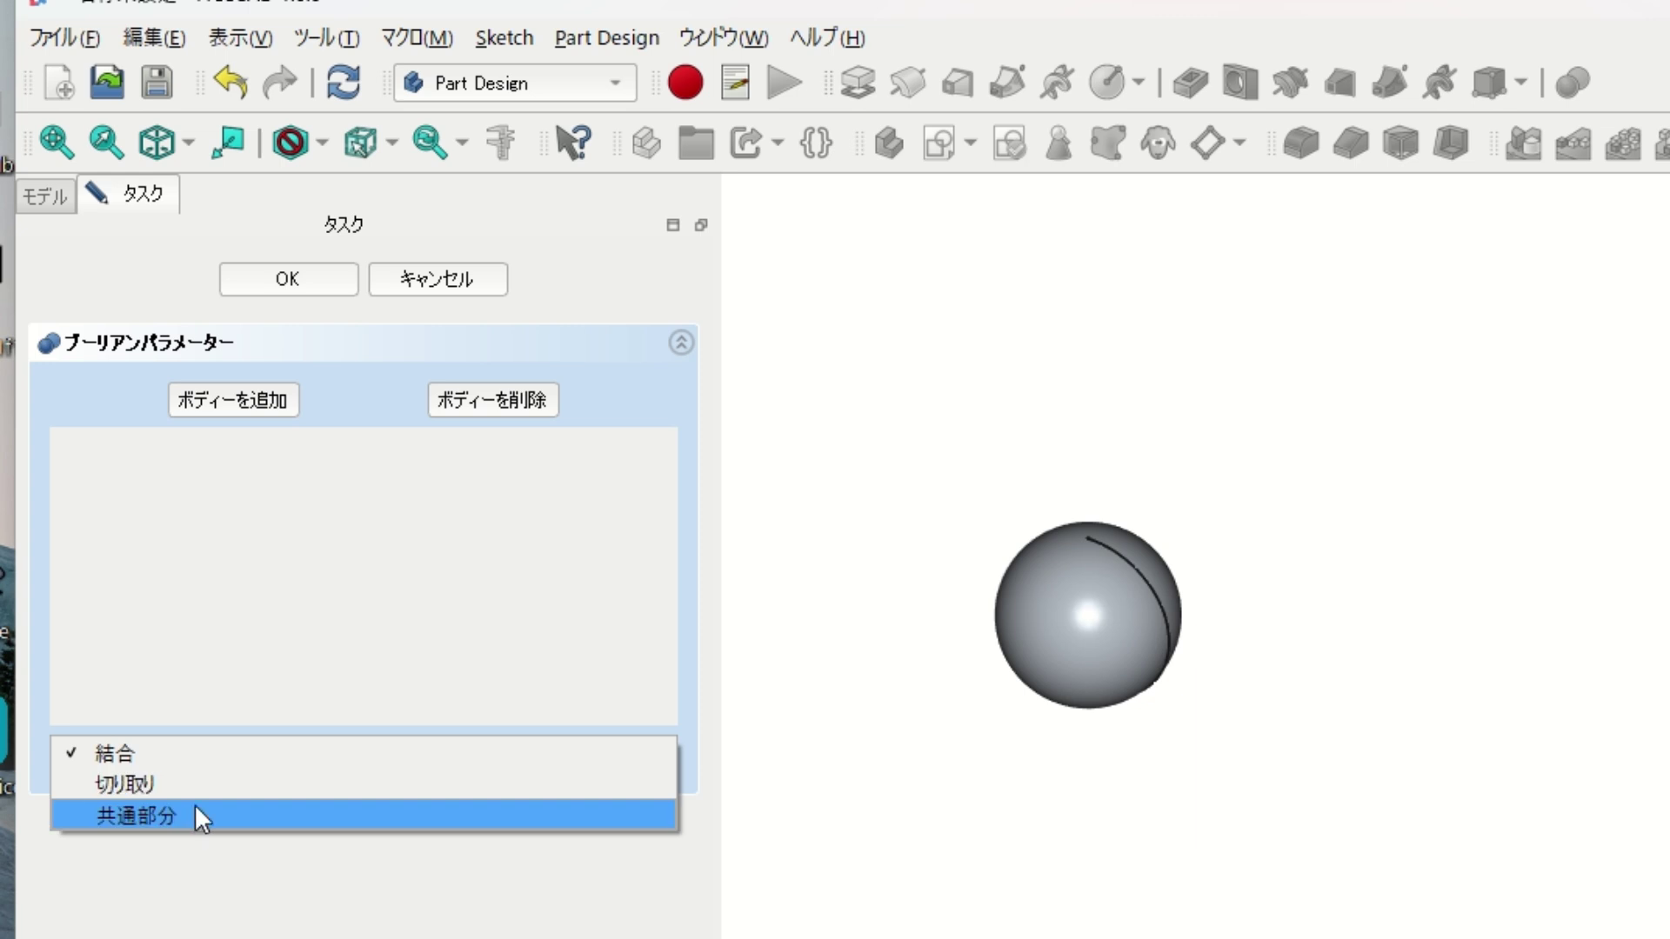
left_click(202, 756)
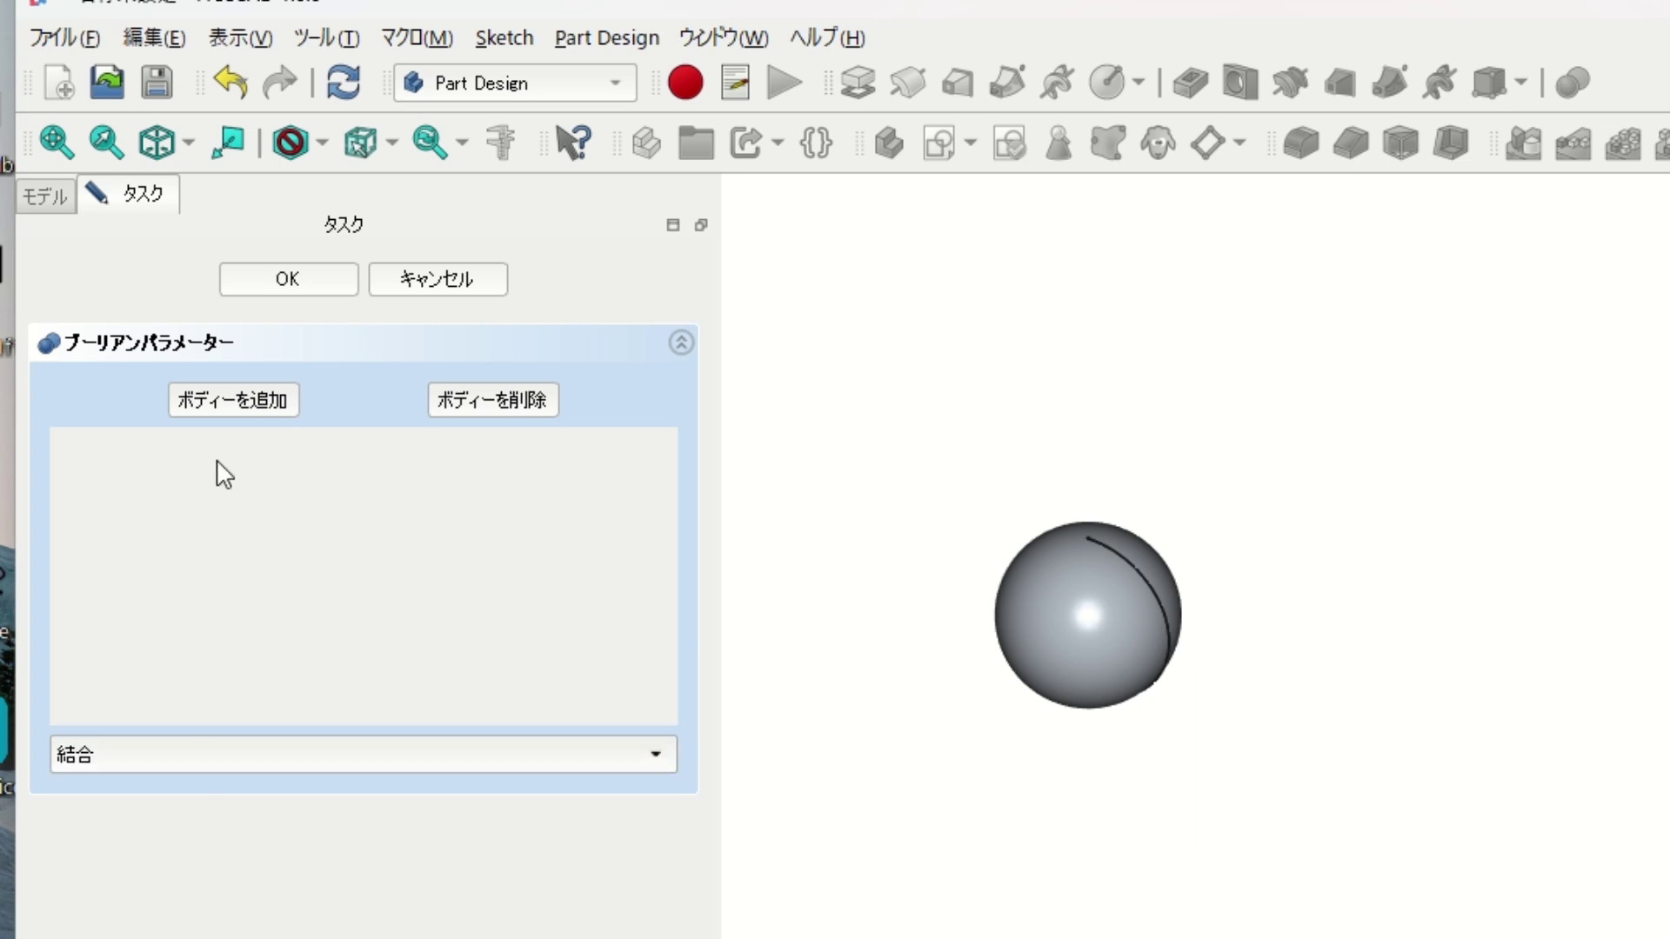
left_click(227, 402)
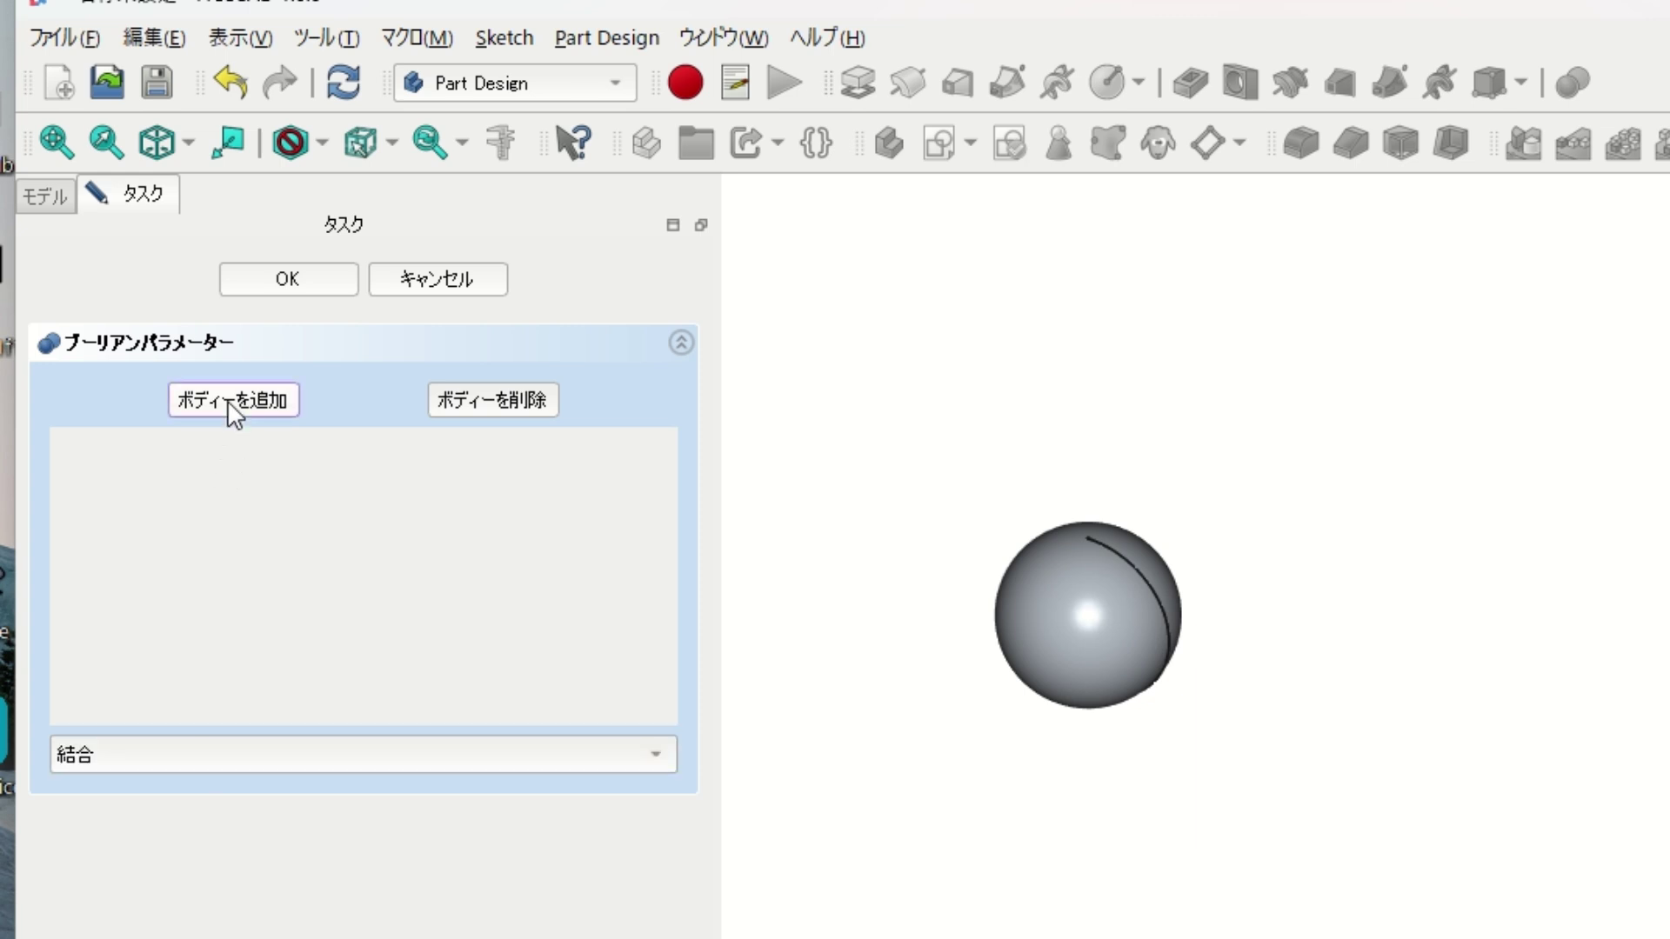
left_click(1065, 635)
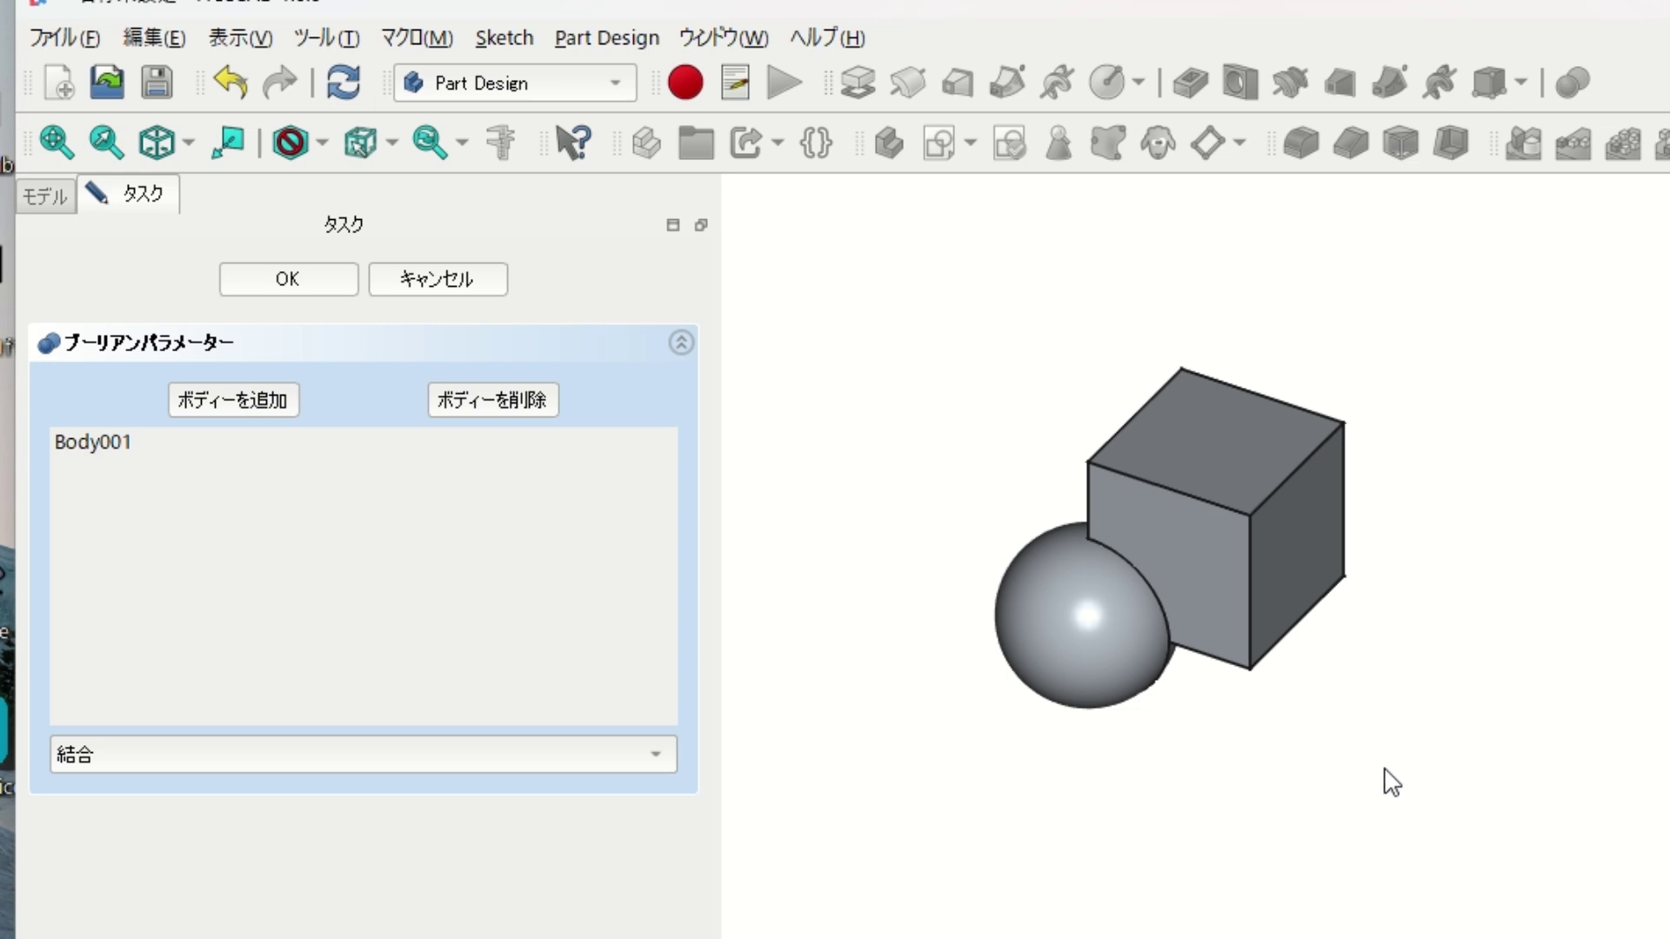
left_click(344, 291)
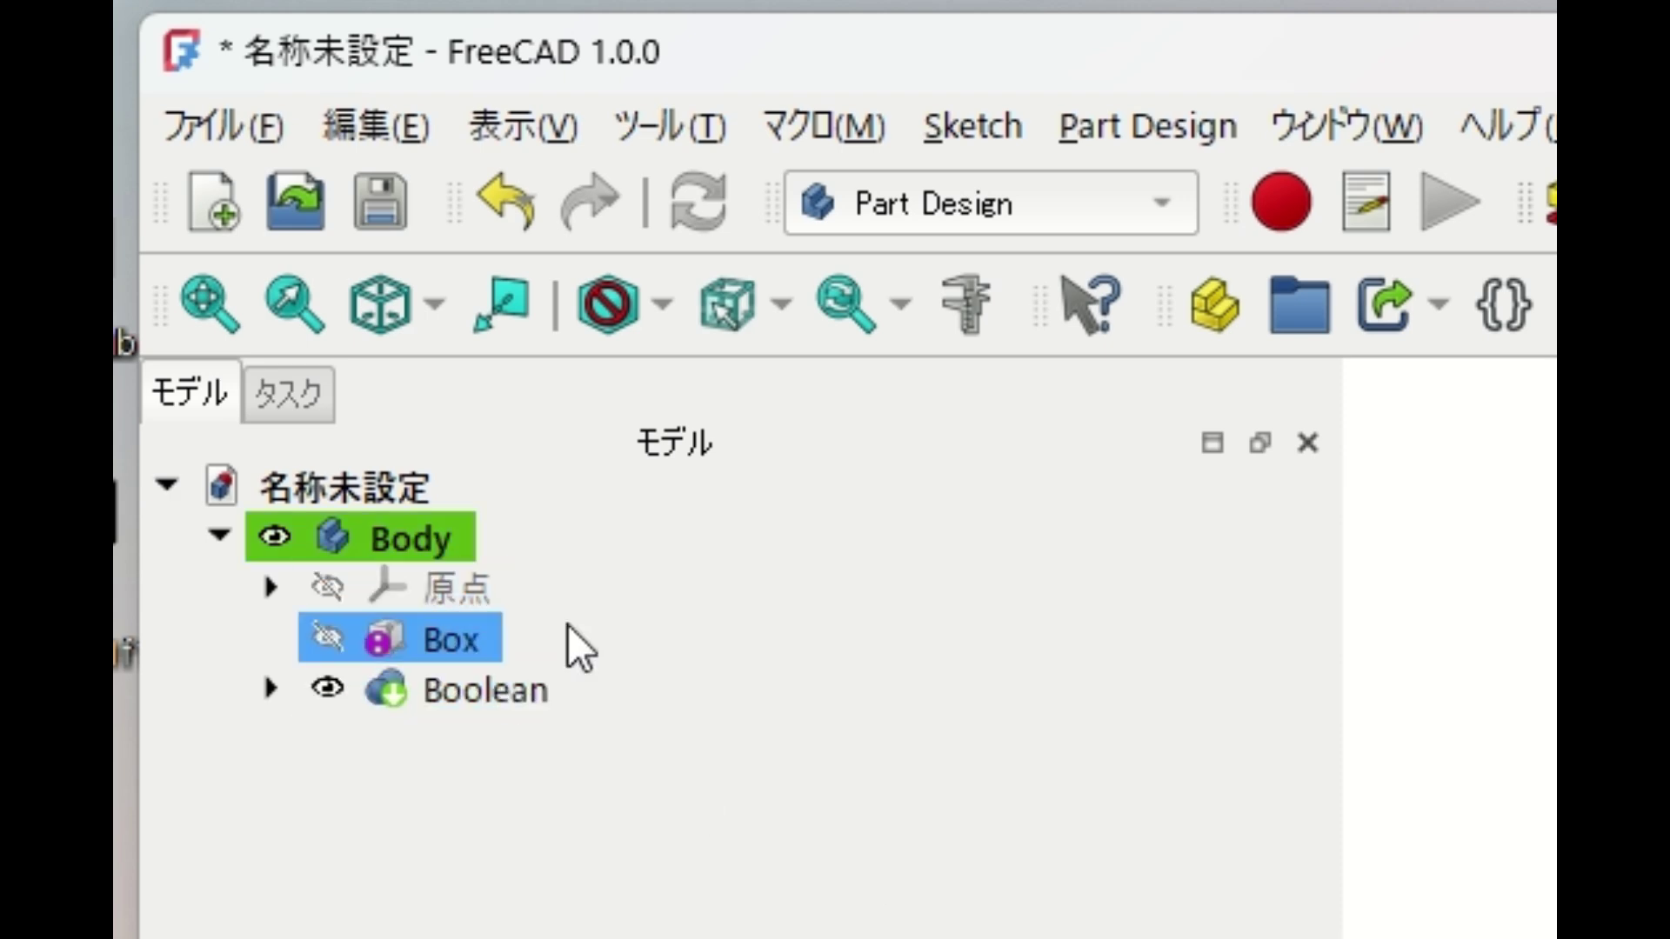
Undo the Boolean union via the undo history, then select both Body and Body001.
left_click(436, 546)
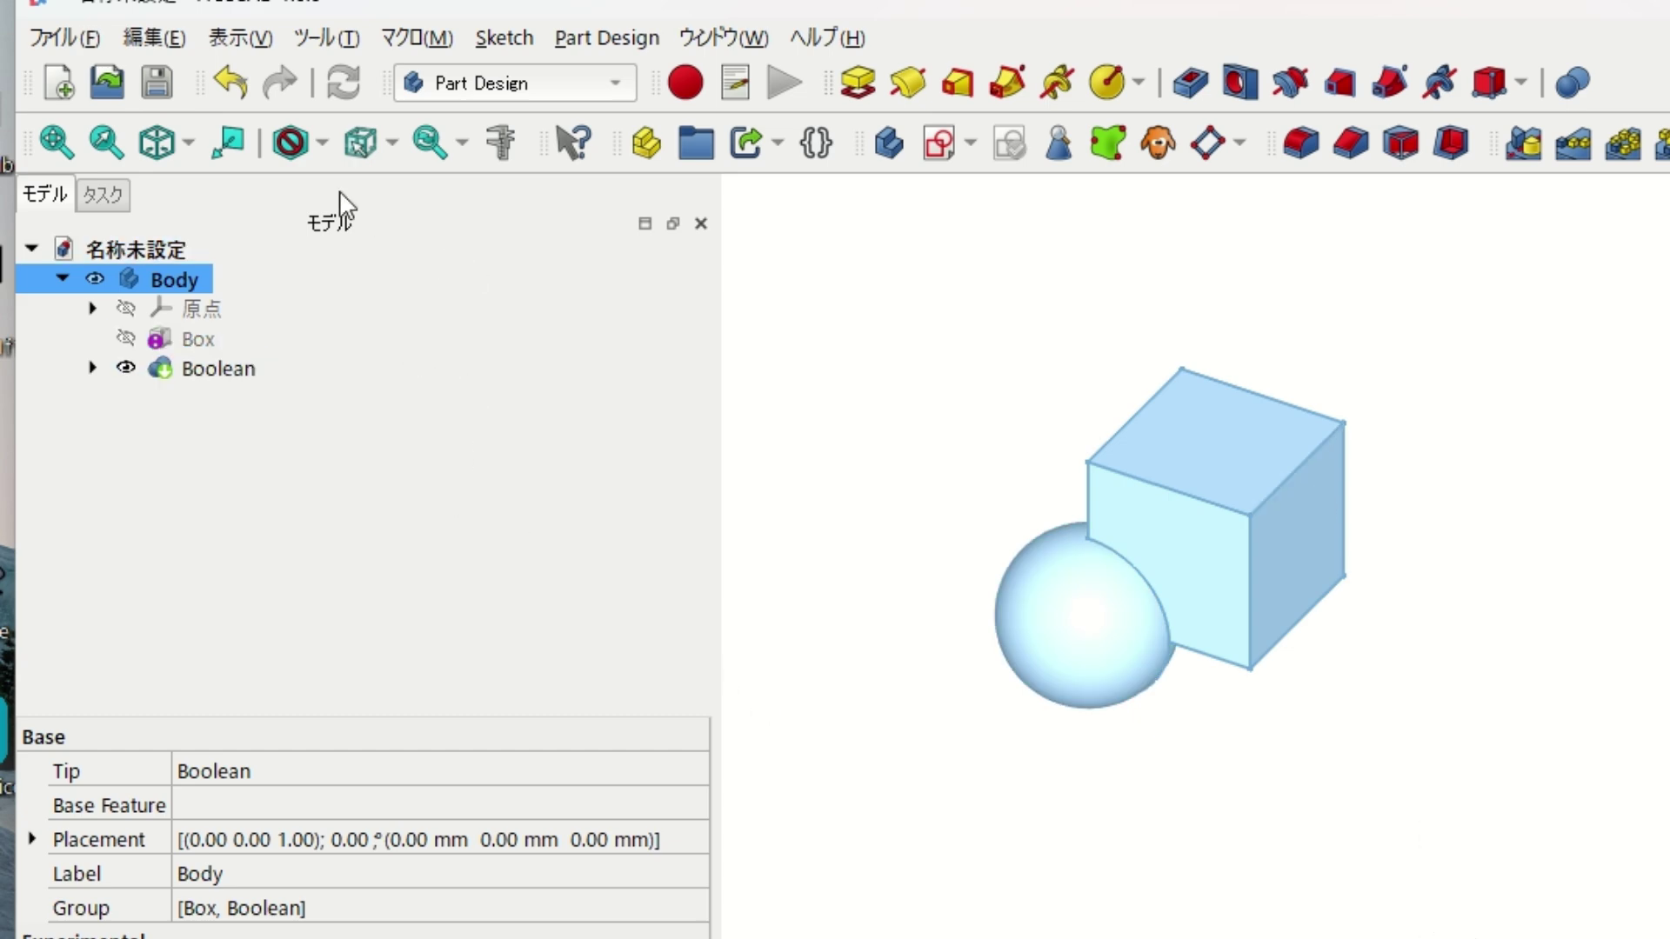
left_click(237, 77)
left_click(270, 128)
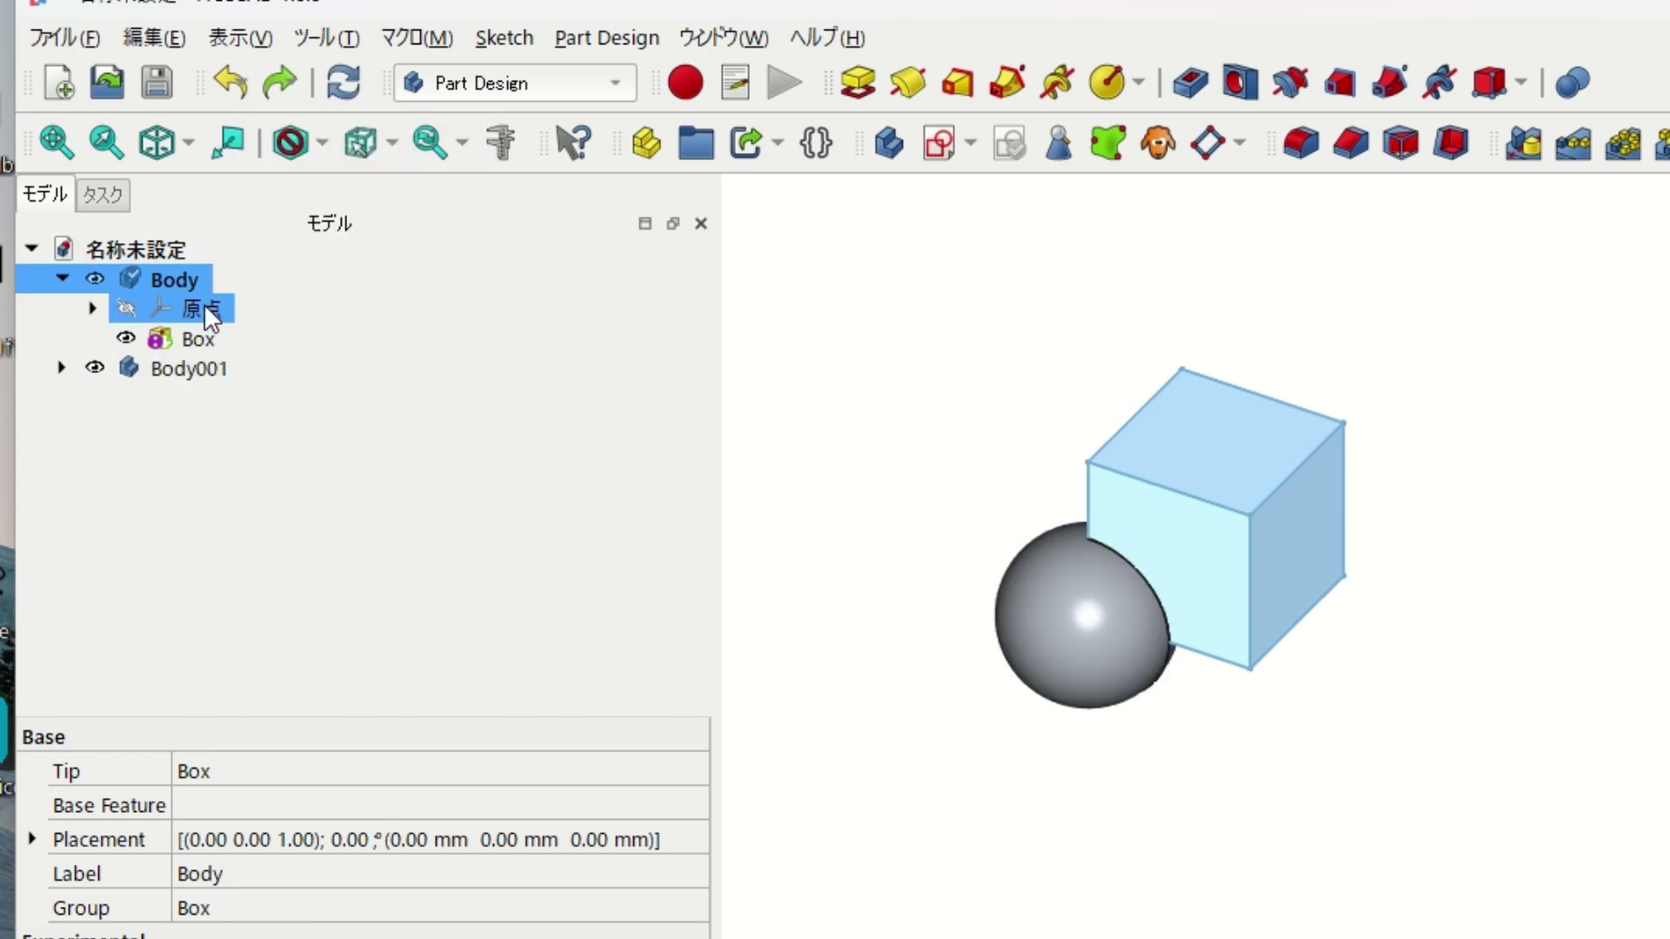
left_click(226, 375, "ctrl")
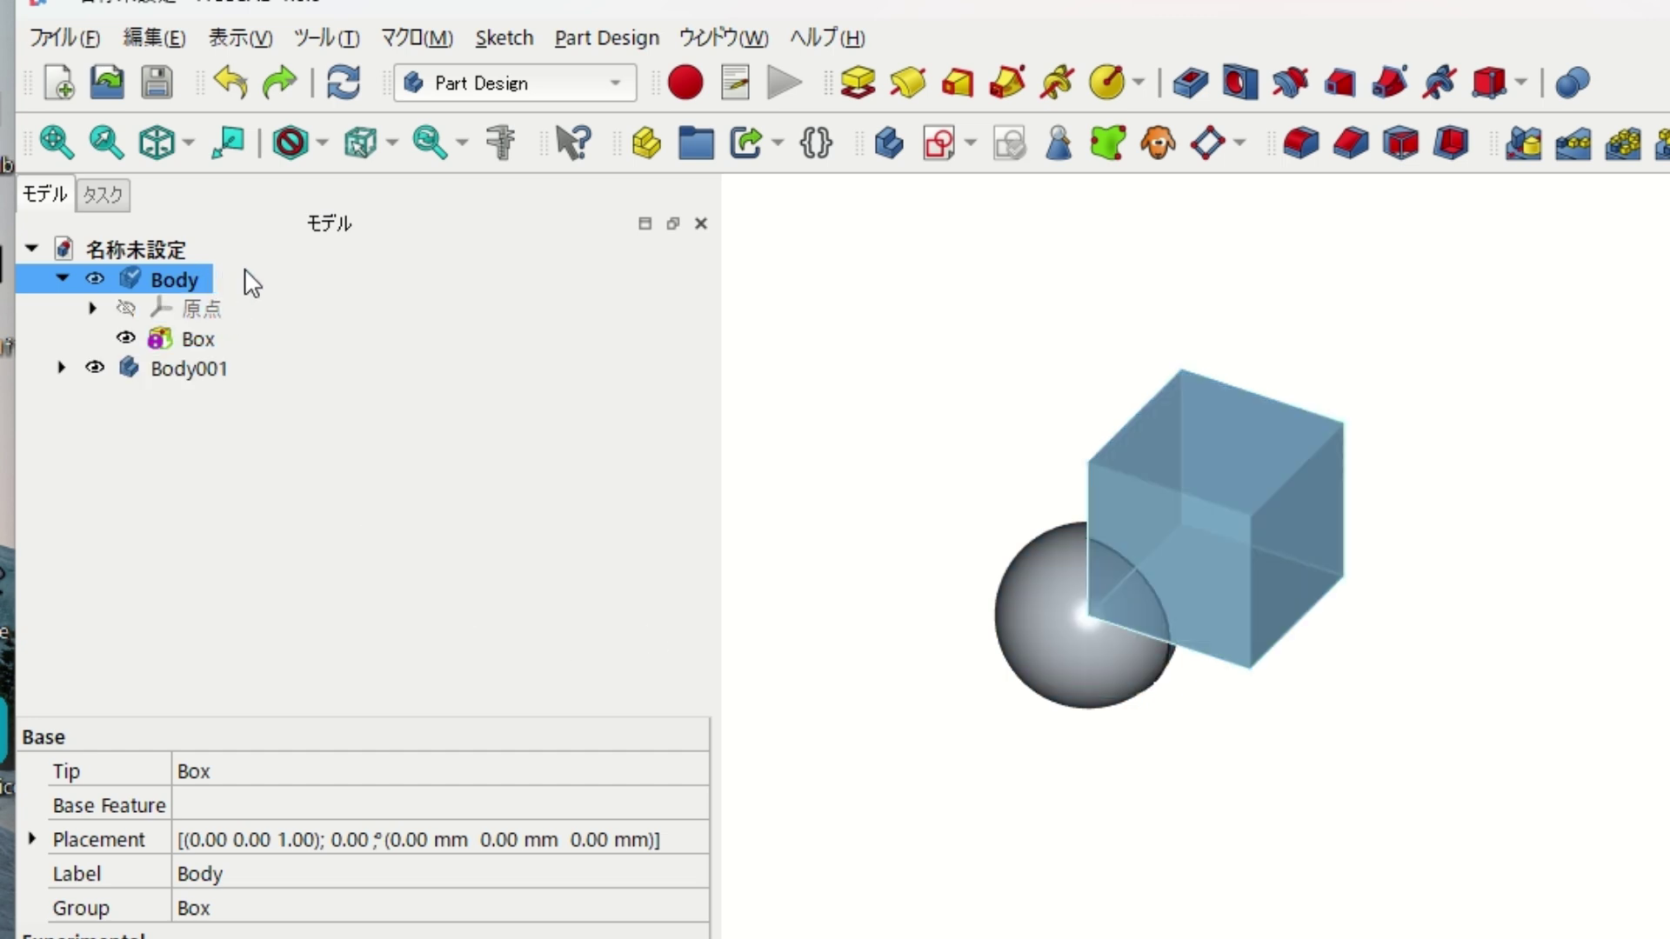
key("shift+Down")
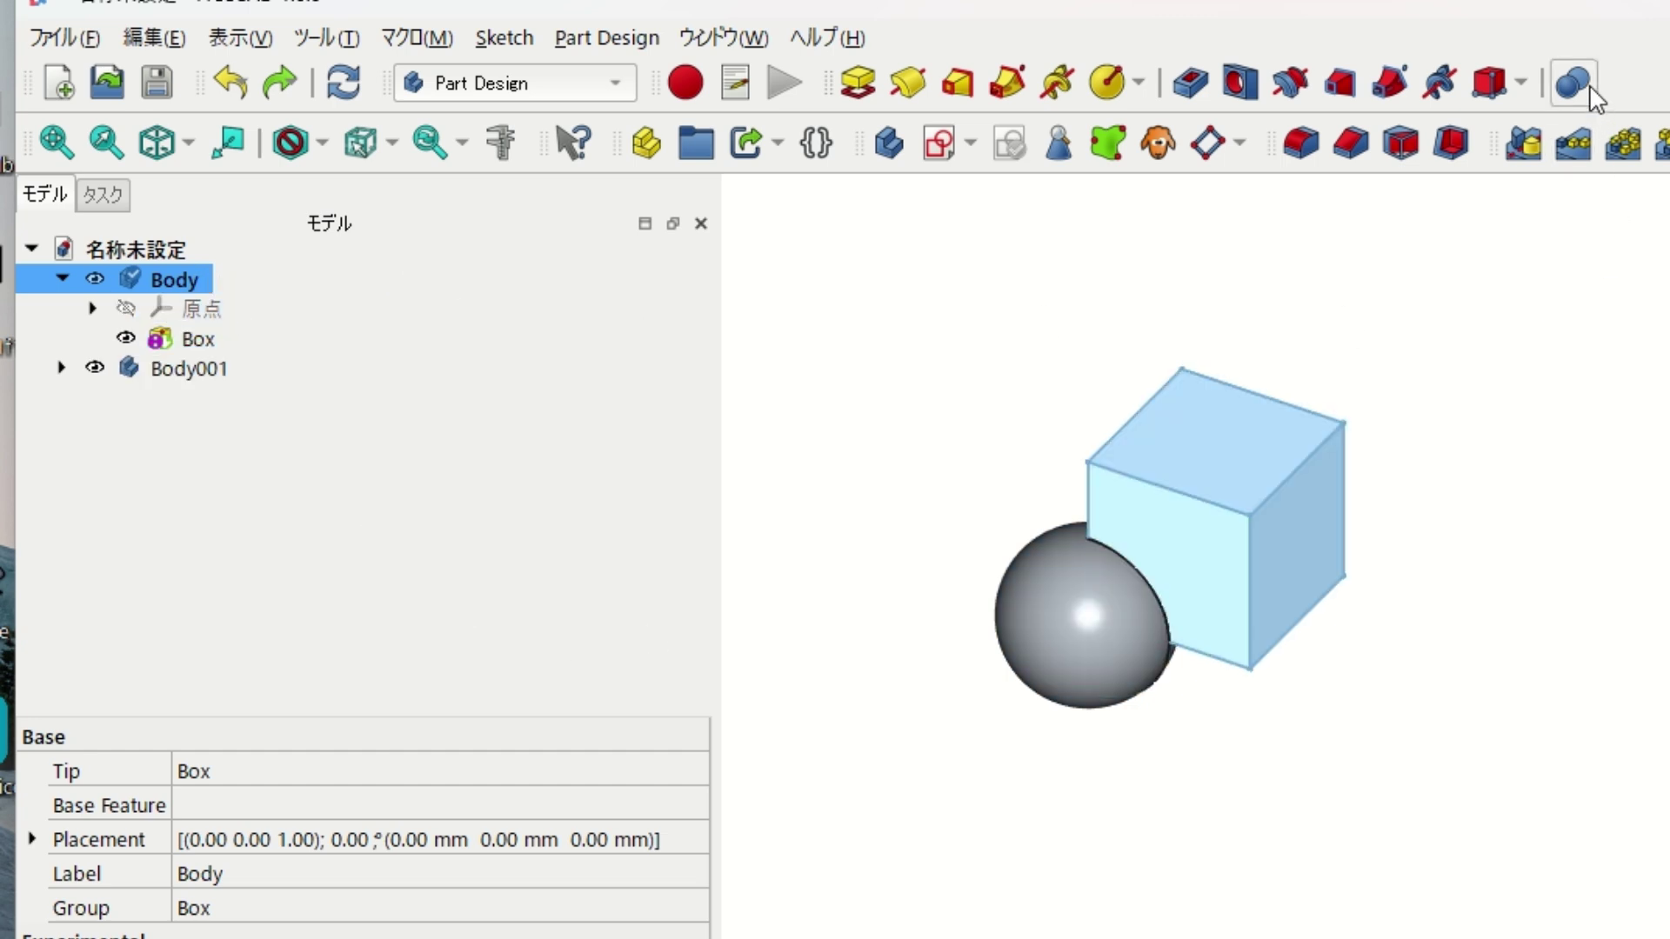
Apply a Boolean cut subtracting Body001's sphere from the cube, then orbit to view the notch.
left_click(1589, 85)
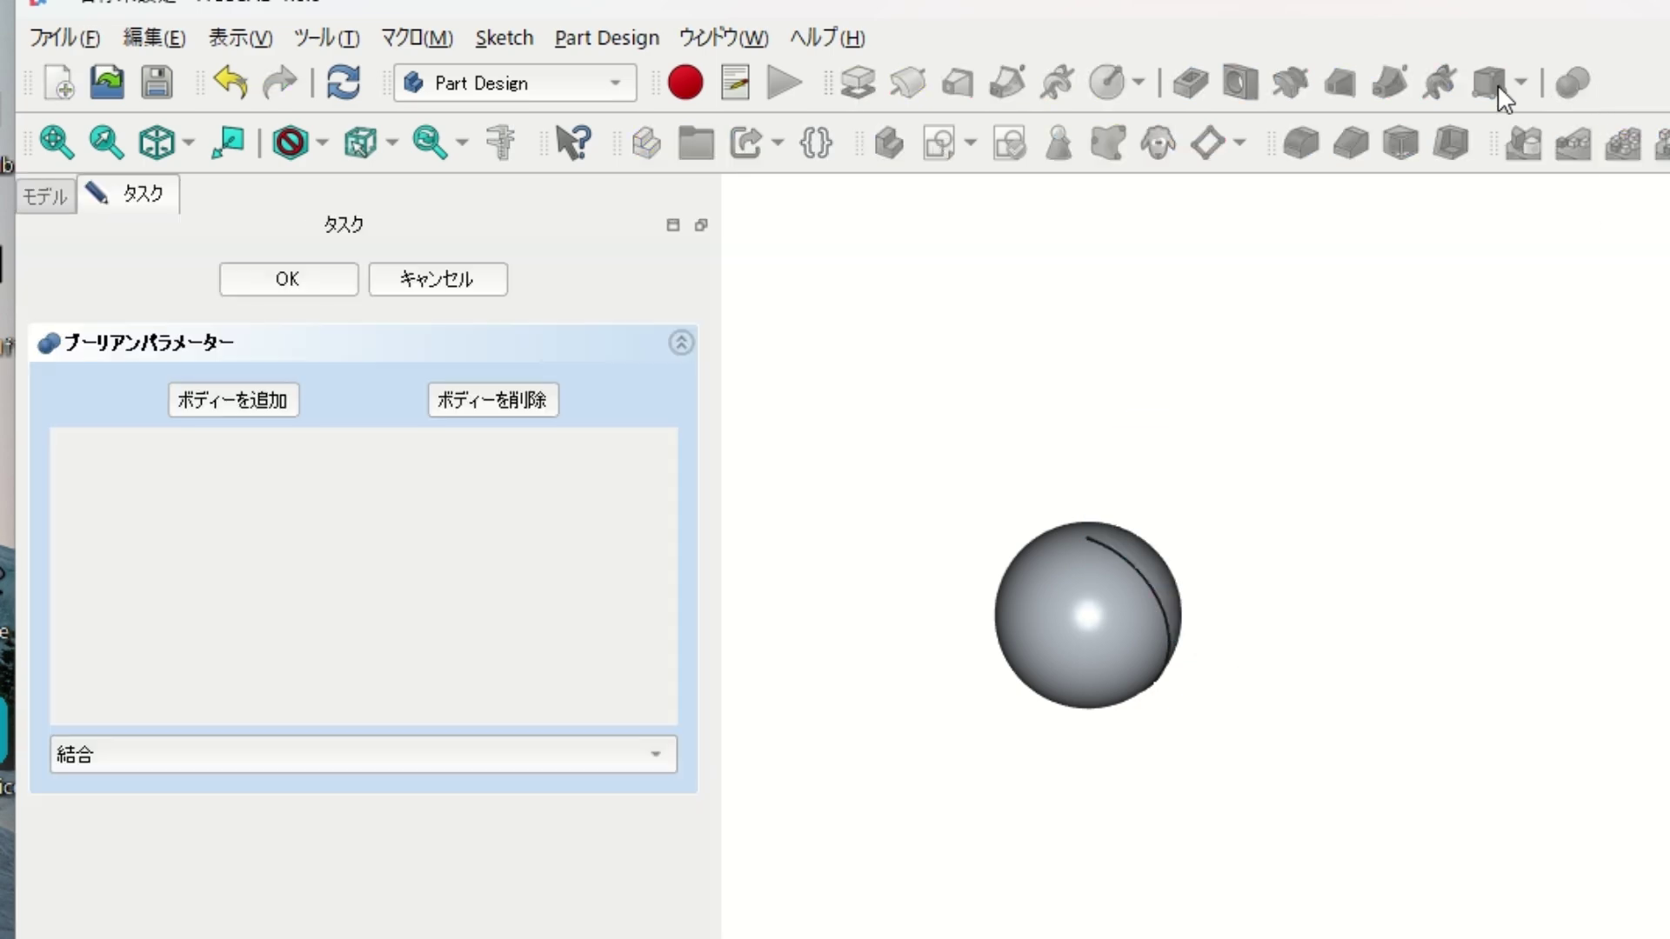
left_click(299, 757)
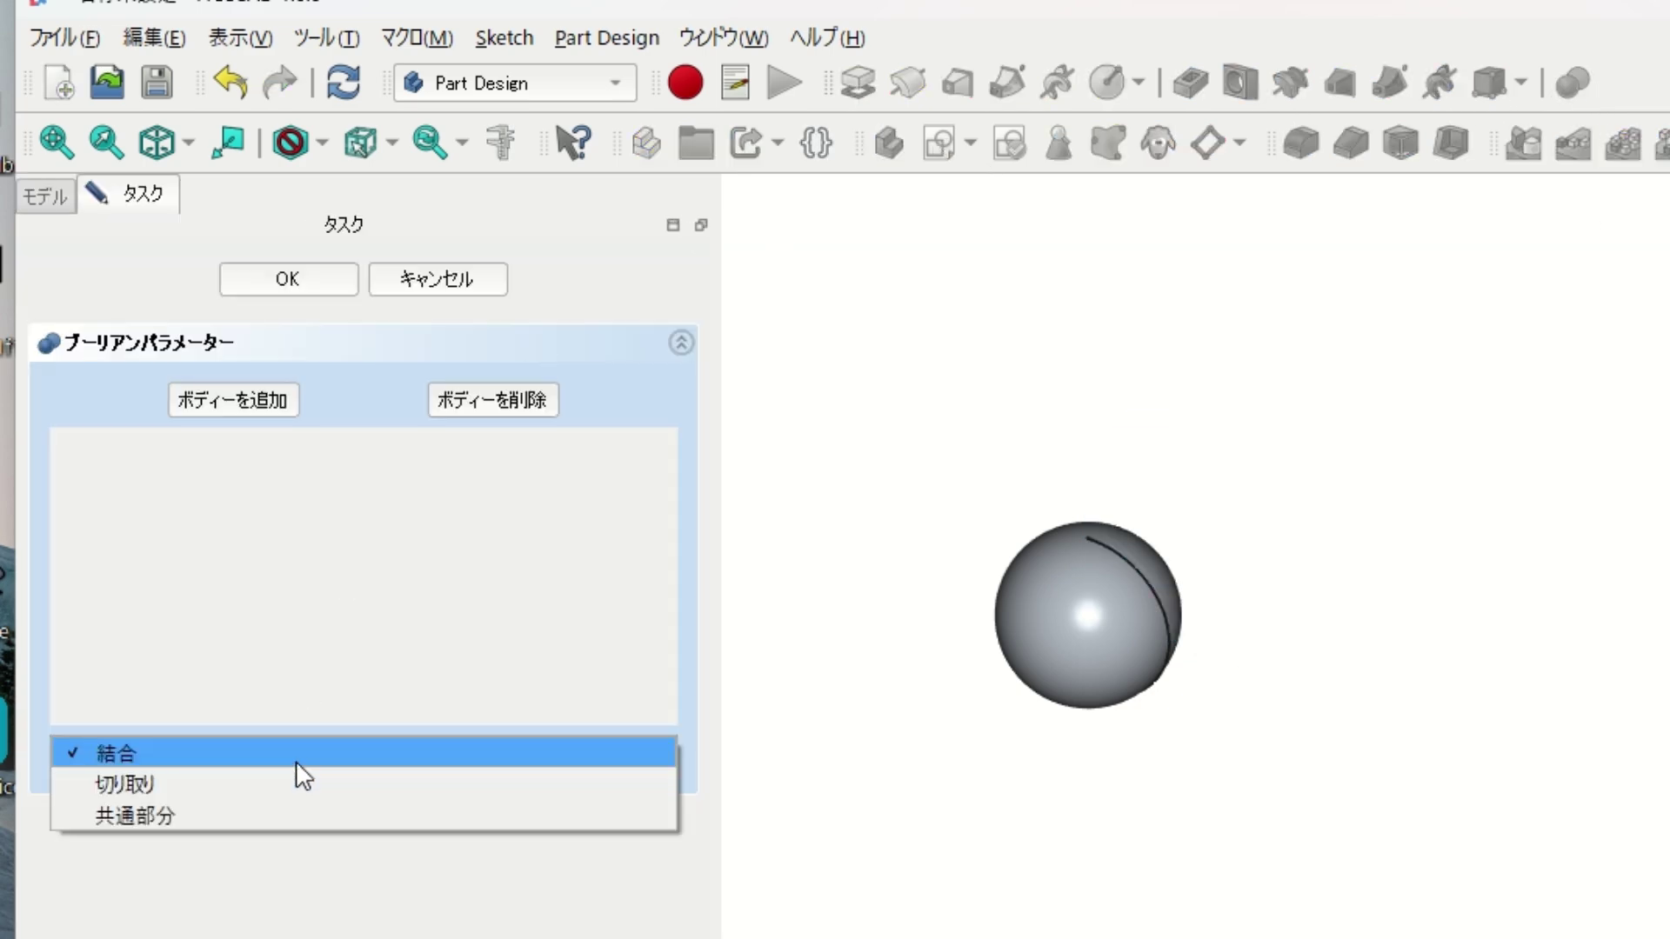
left_click(249, 786)
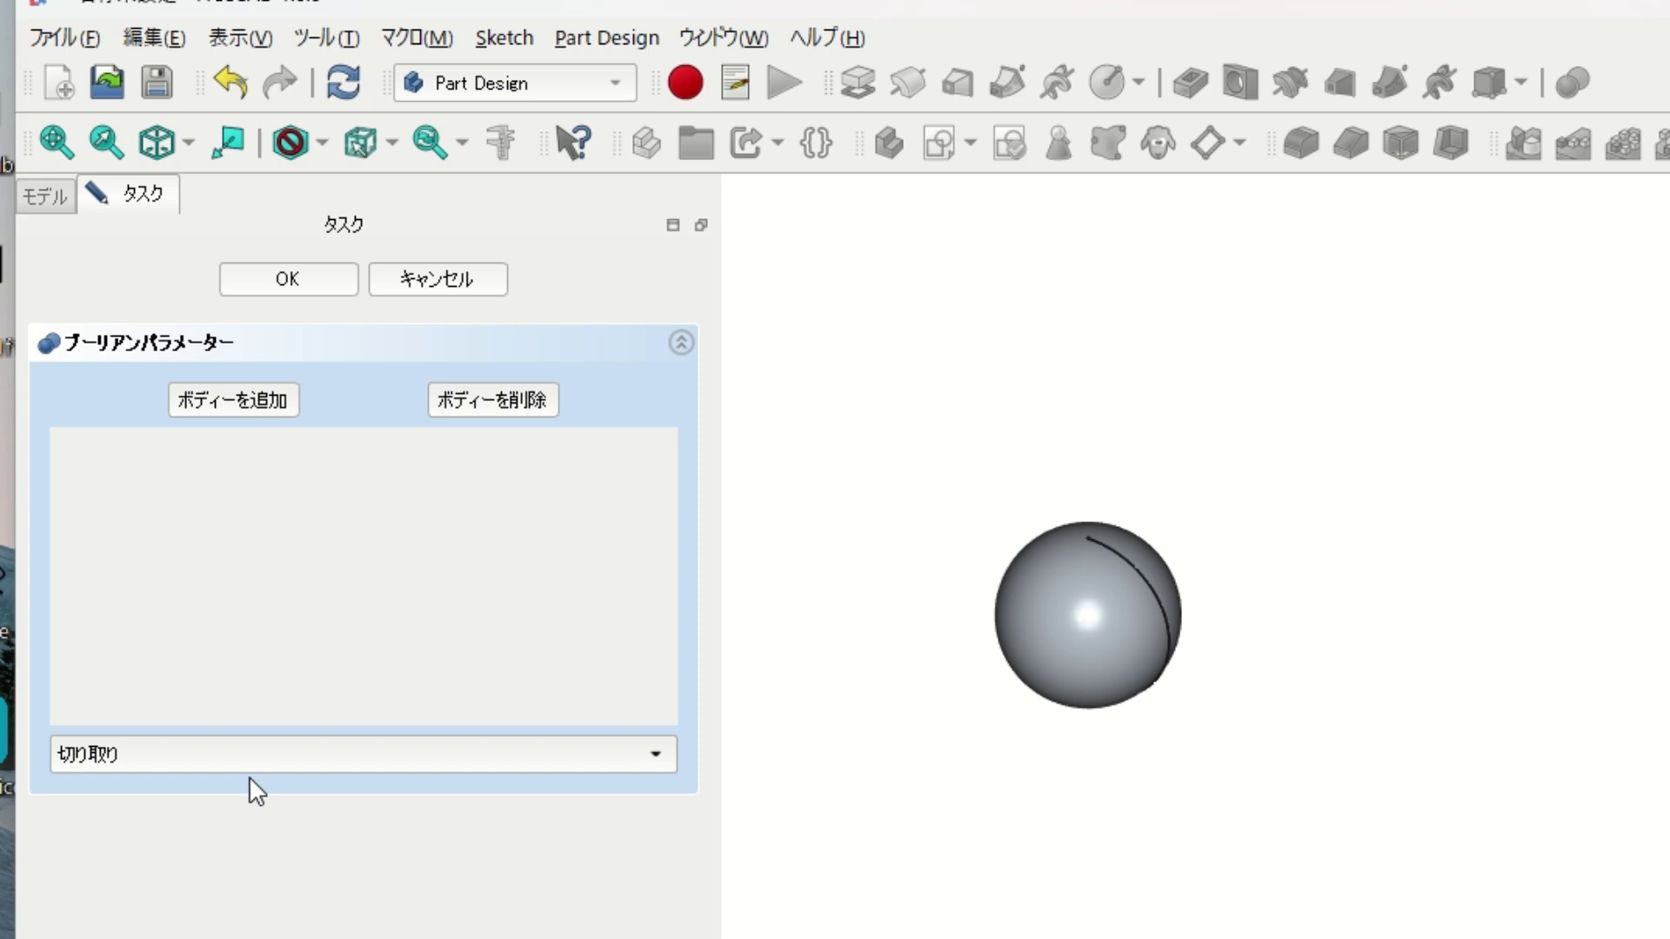
left_click(233, 402)
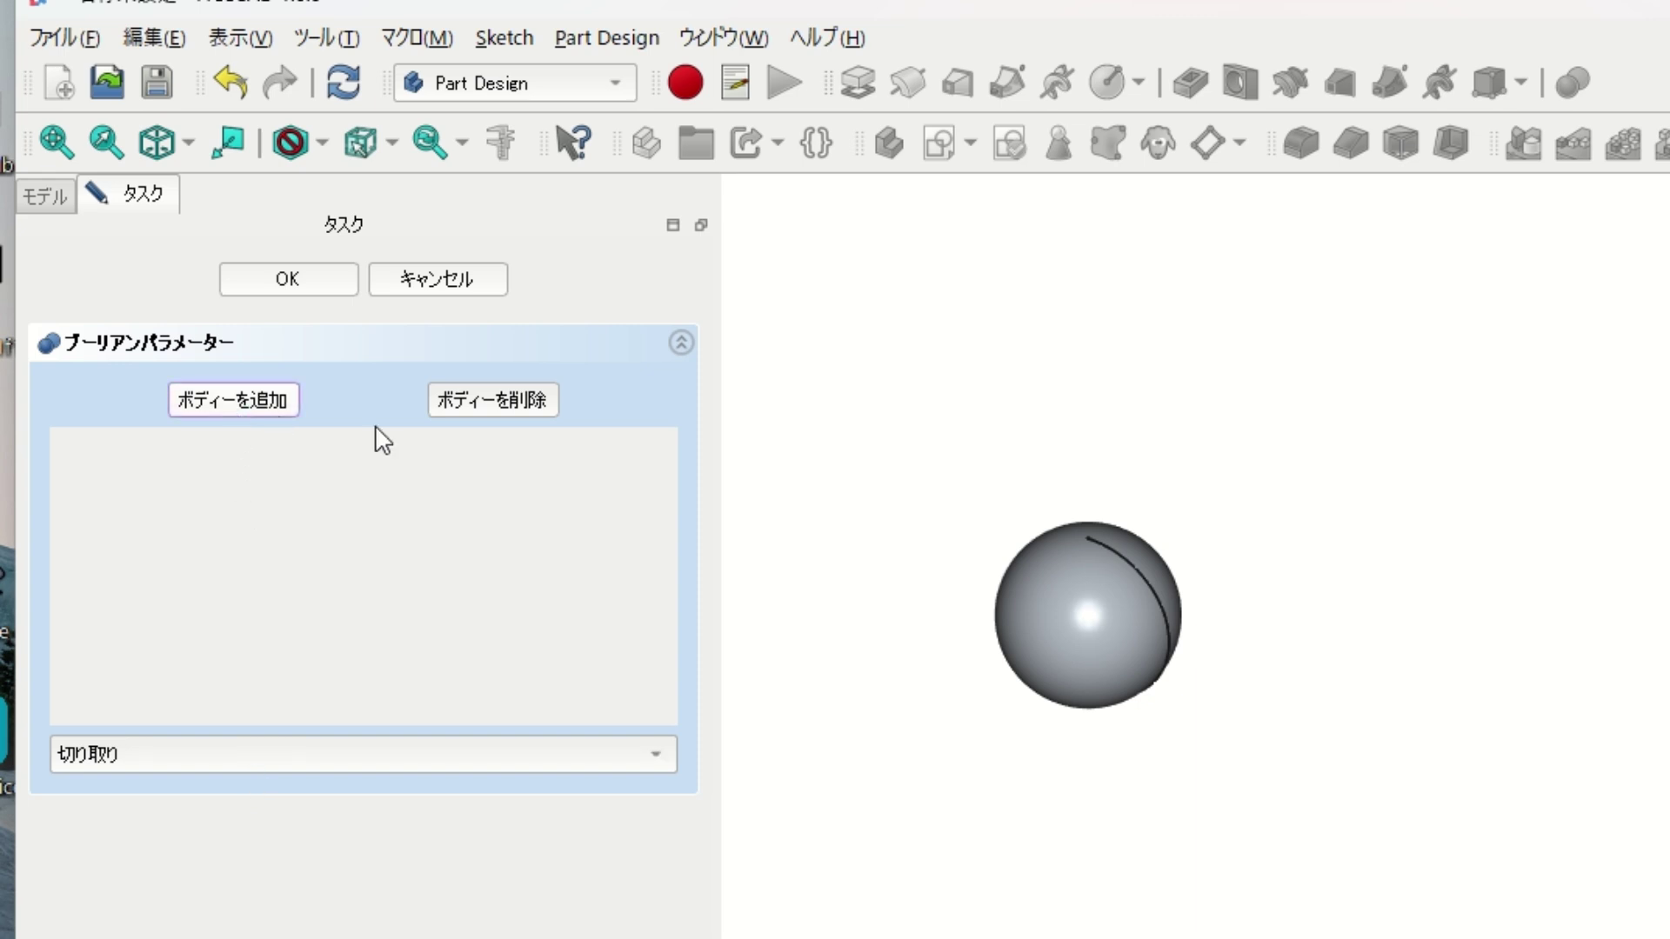
left_click(1087, 602)
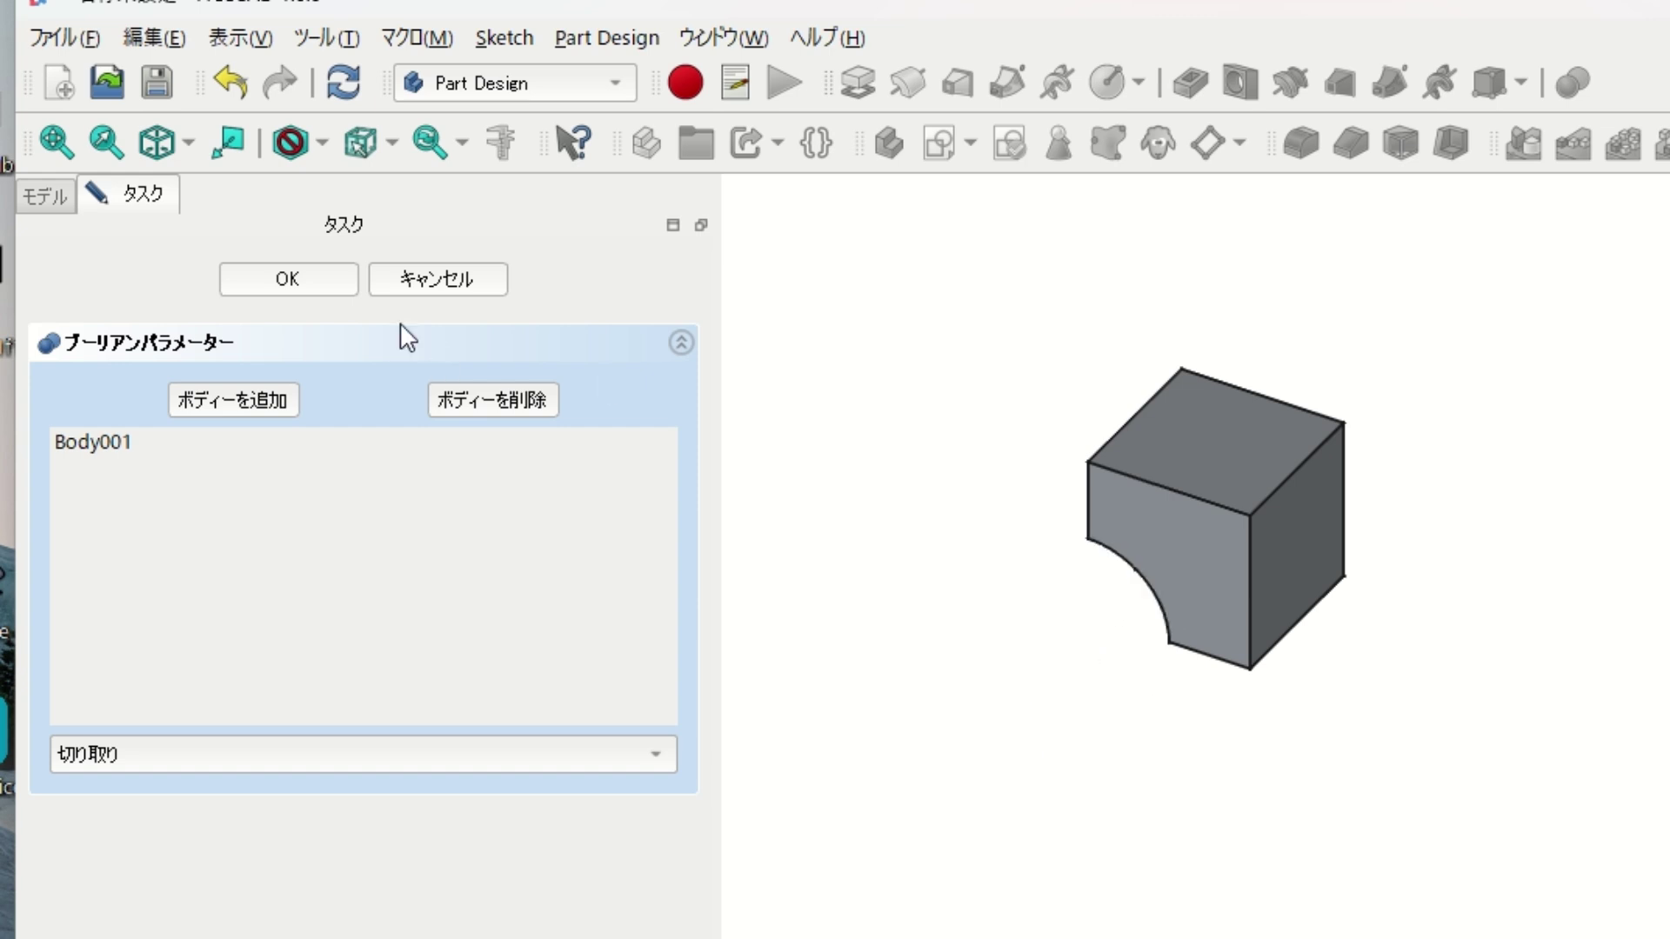
left_click(316, 287)
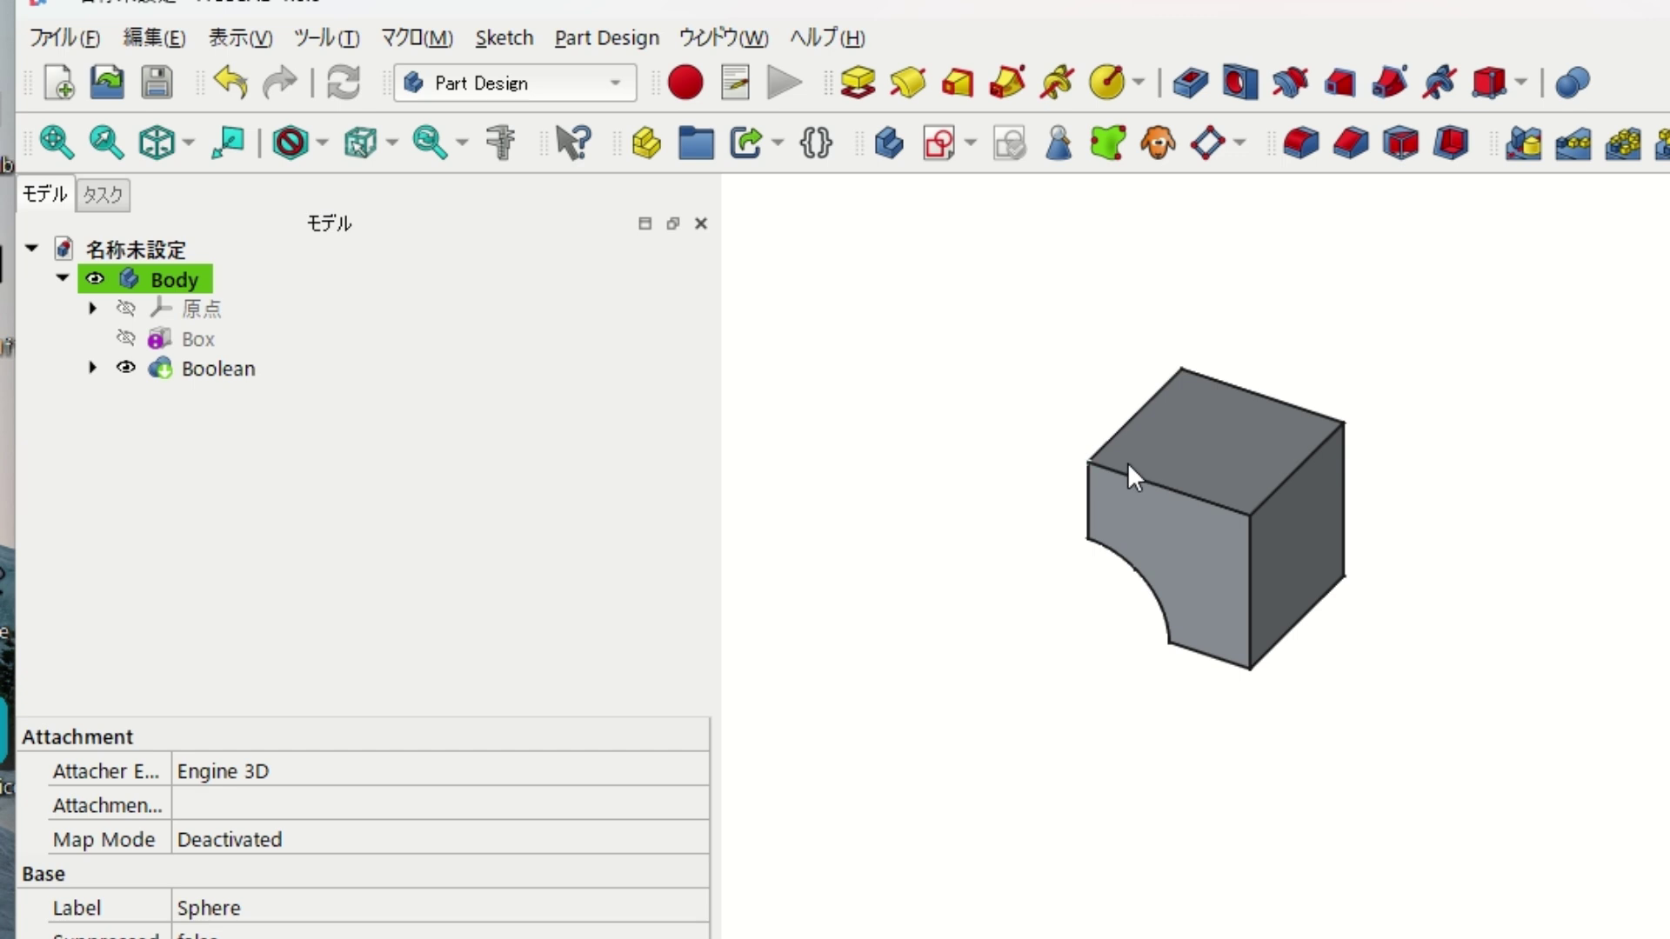
mouse_move(943, 691)
middle_mouse_down()
mouse_move(1164, 654)
mouse_move(1260, 701)
middle_mouse_up()
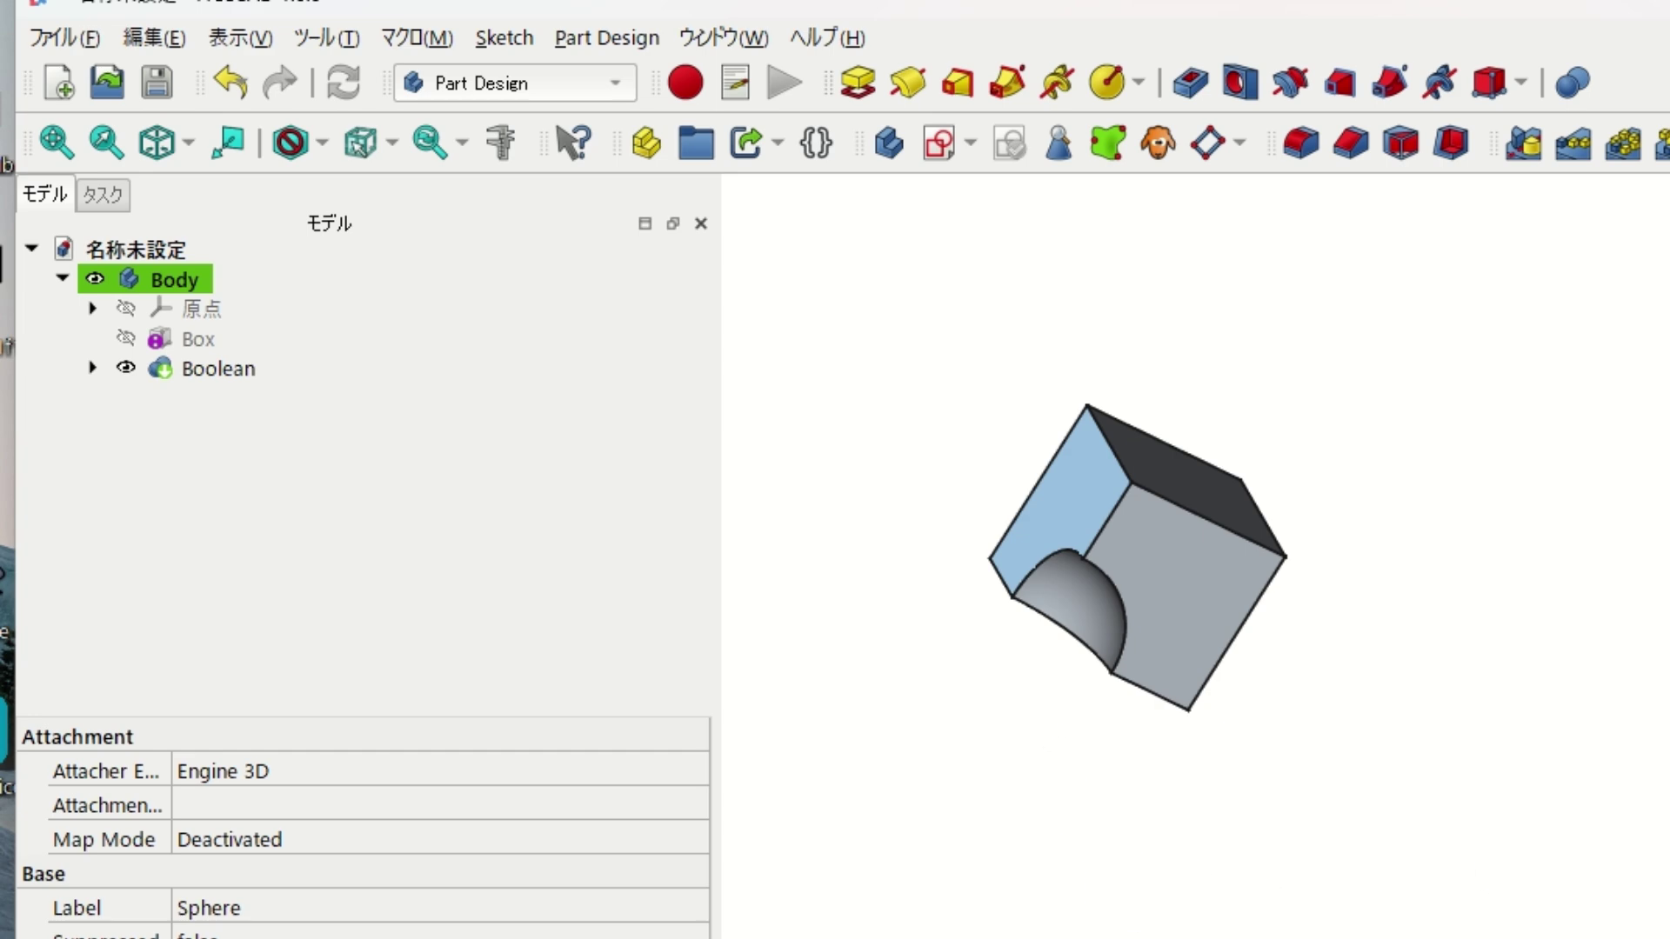
Undo the cut and intersect the cube with Body001 using a Common Boolean, then zoom in.
left_click(231, 87)
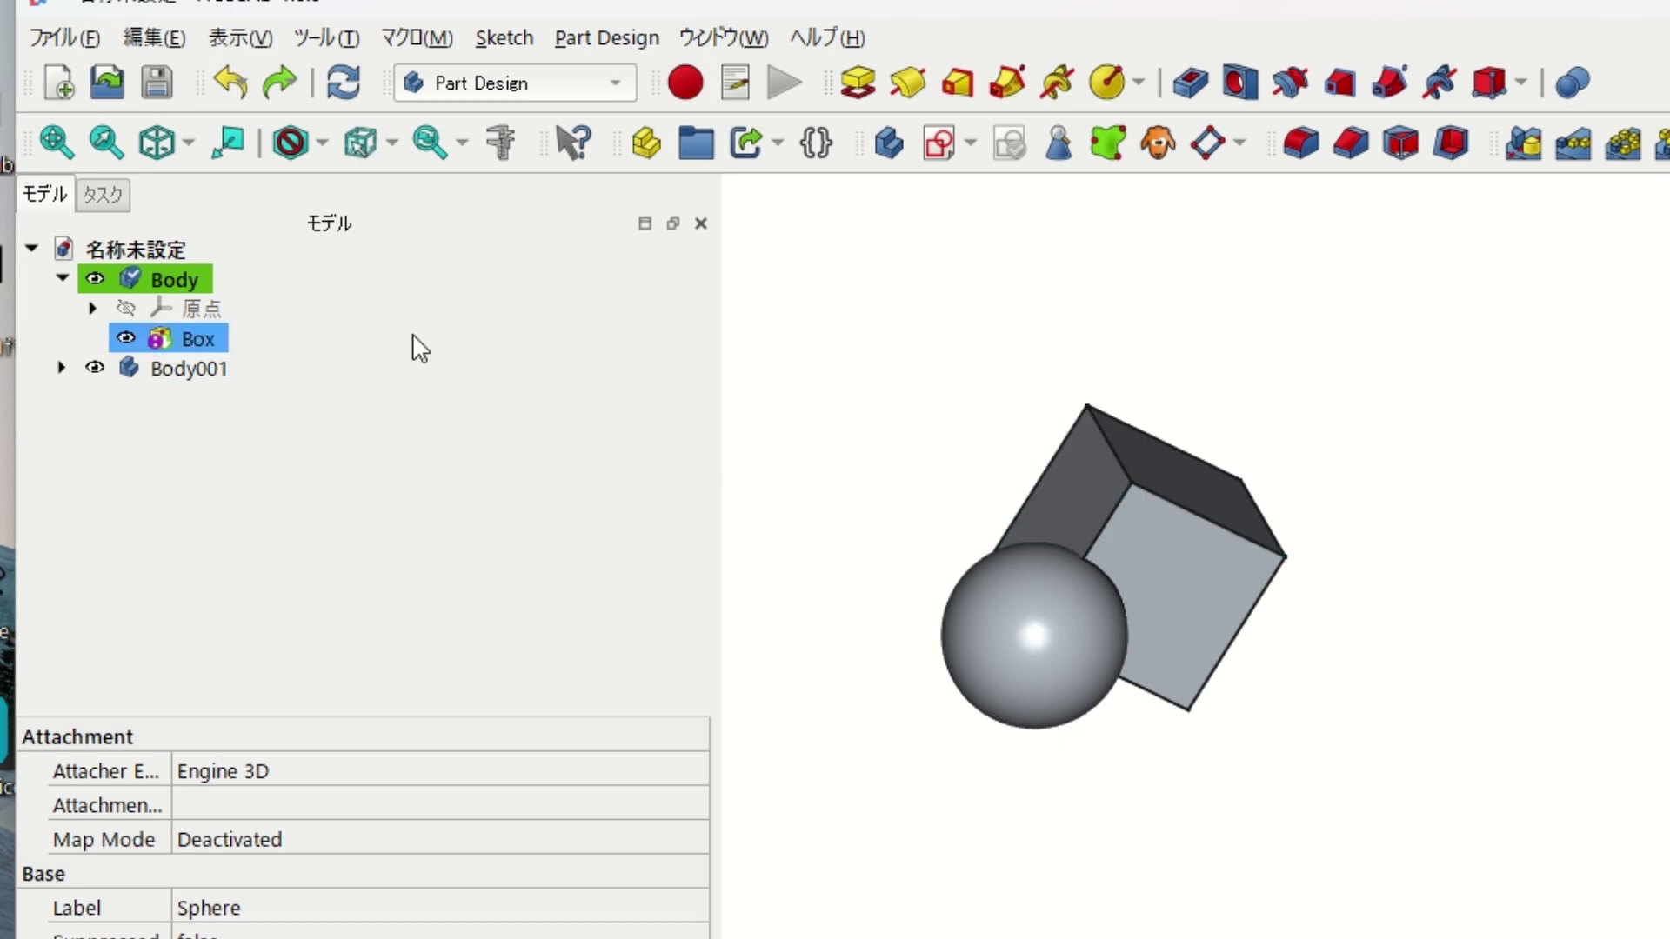
left_click(187, 279)
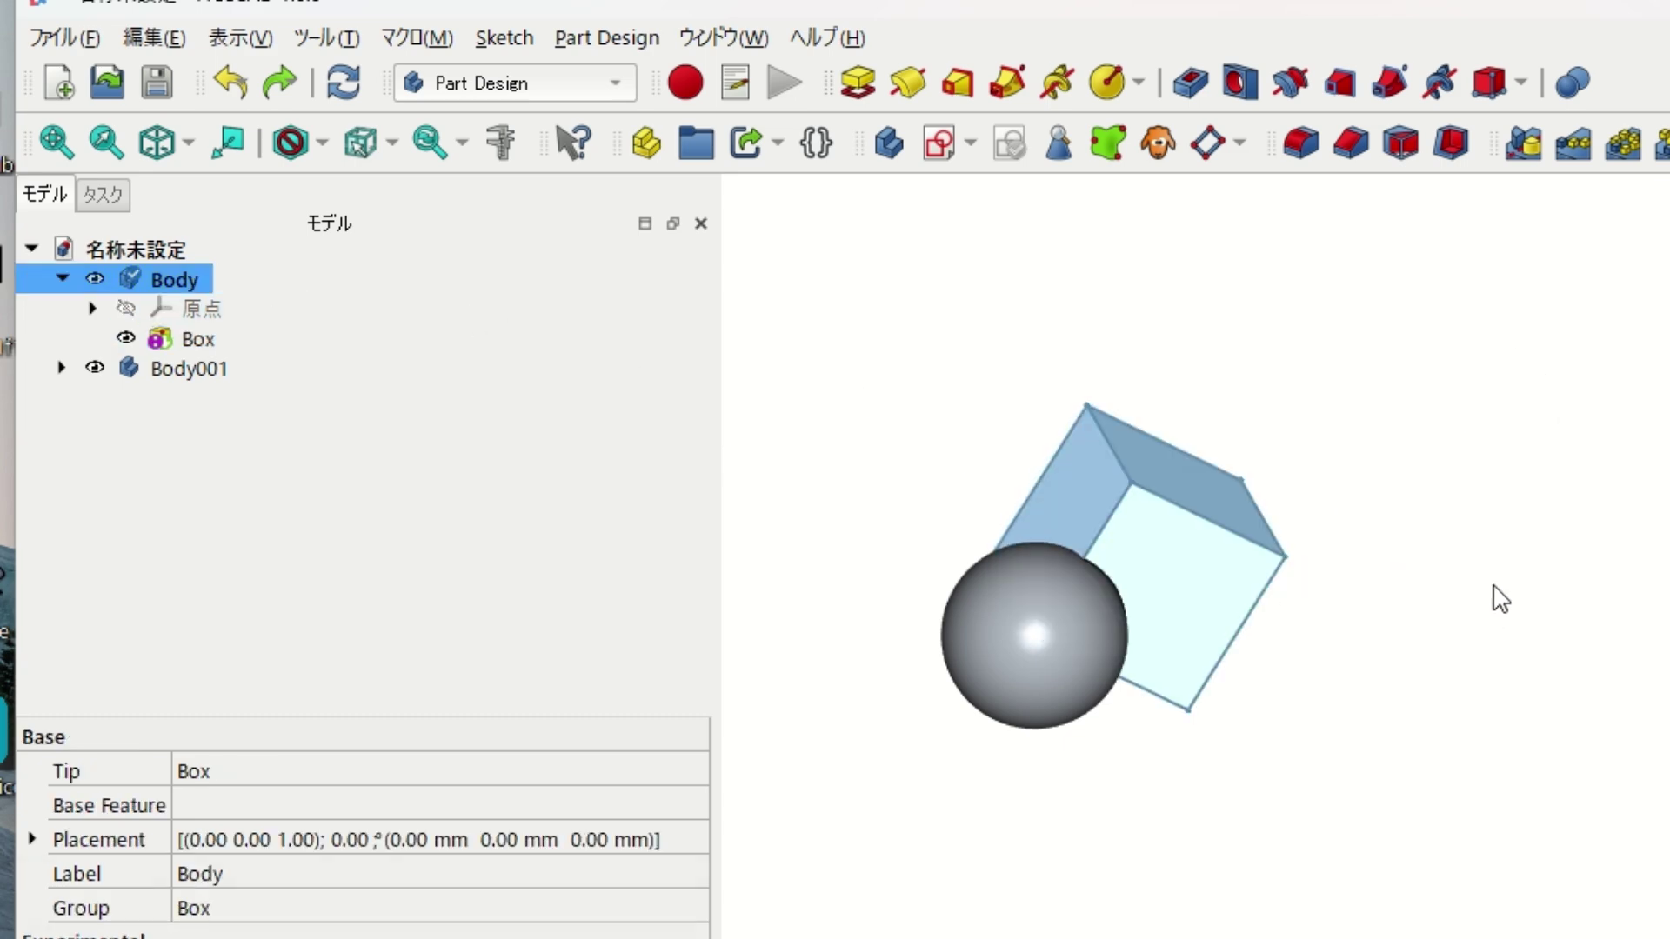
left_click(1573, 82)
left_click(426, 761)
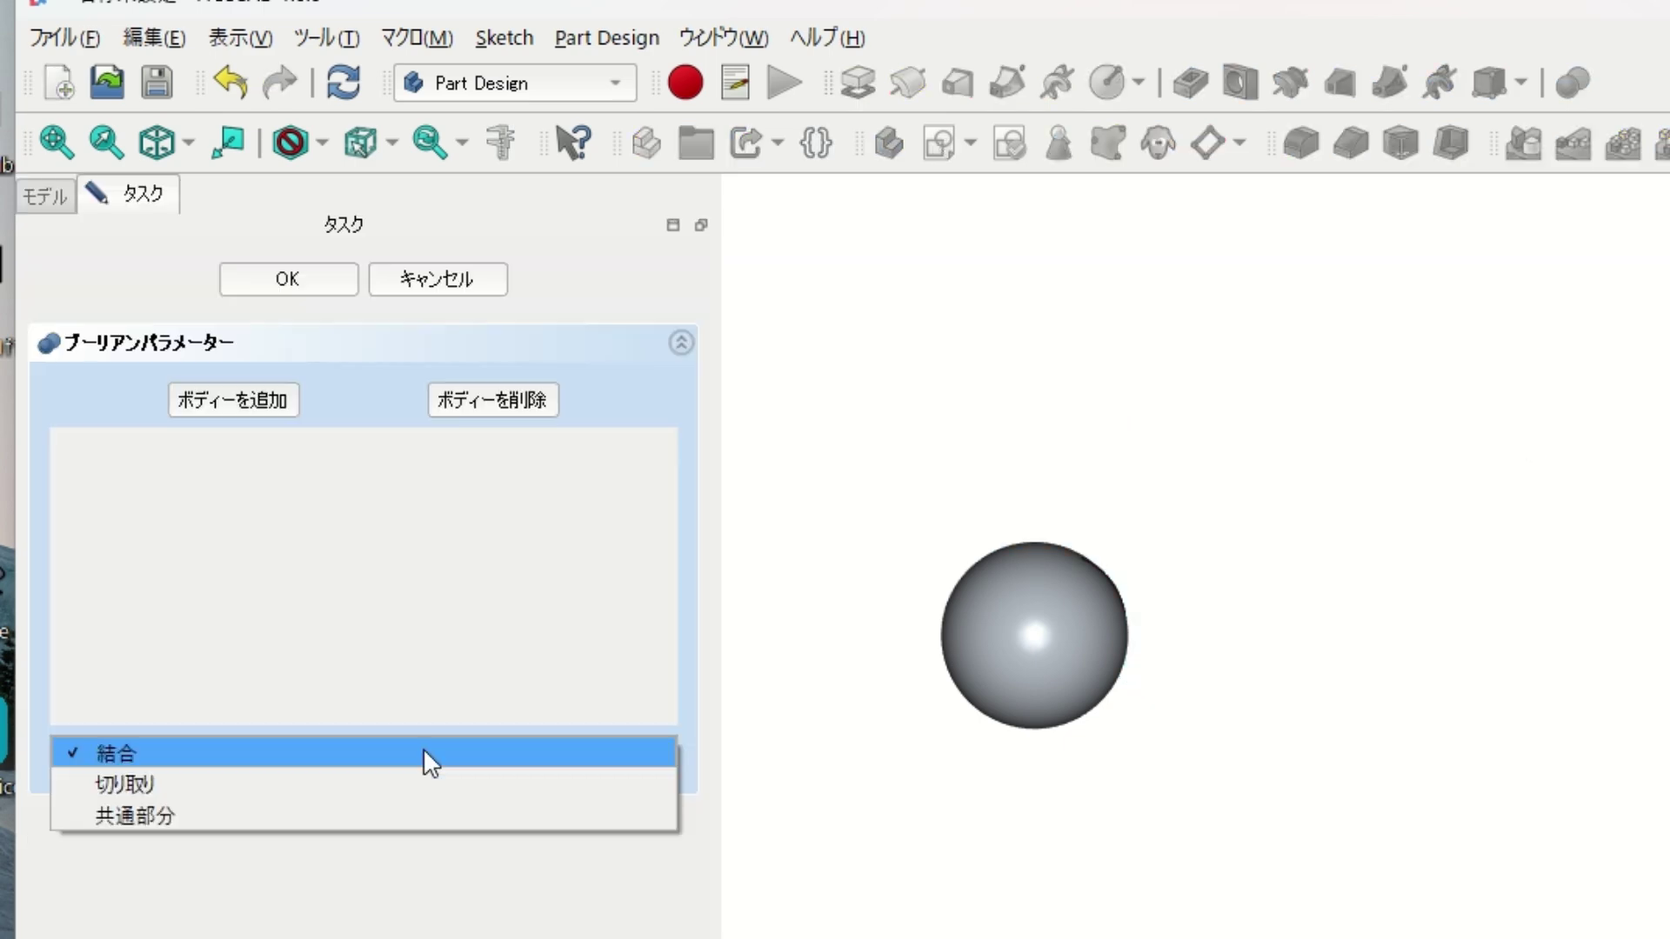
left_click(239, 814)
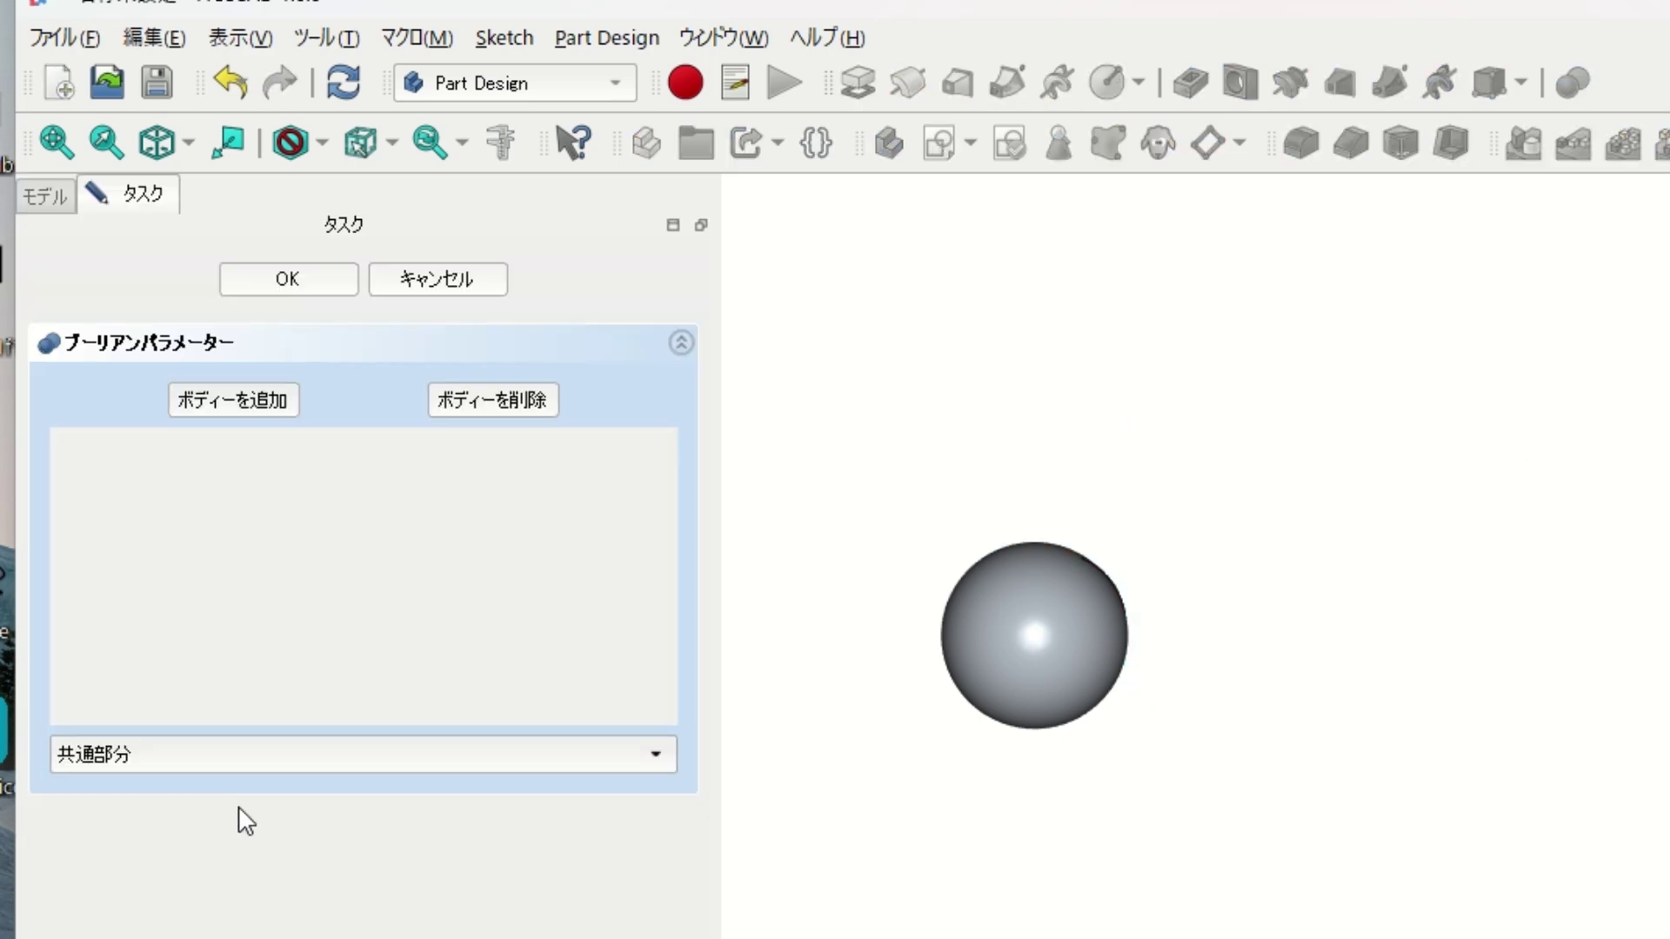
left_click(269, 411)
left_click(1067, 619)
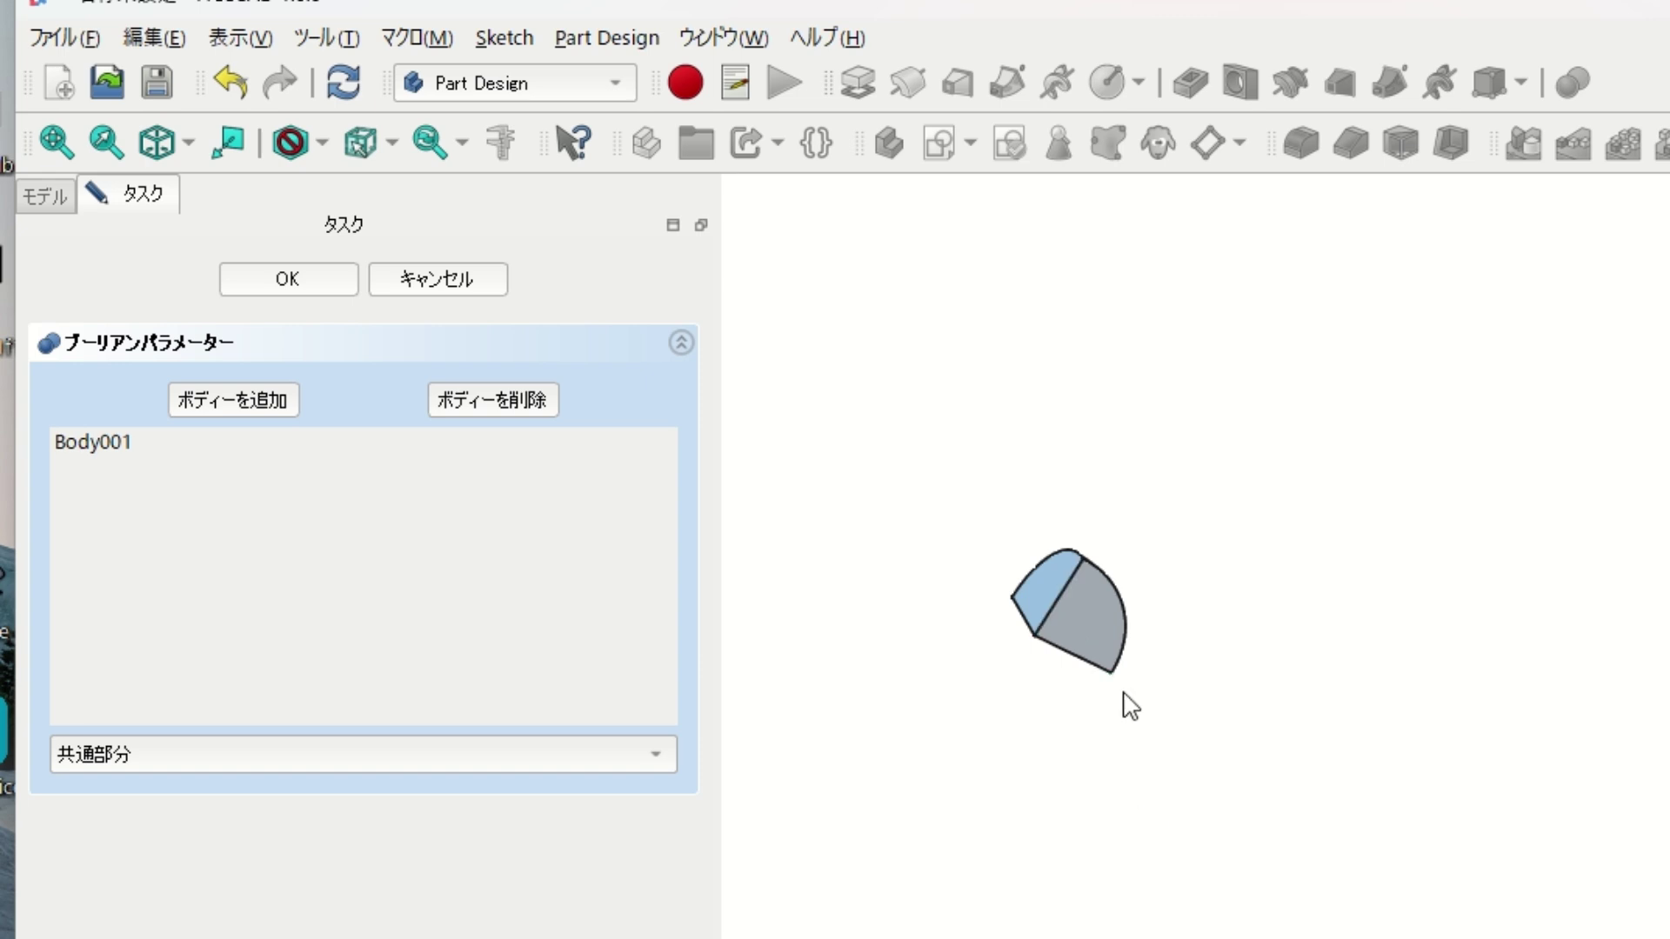
left_click(339, 284)
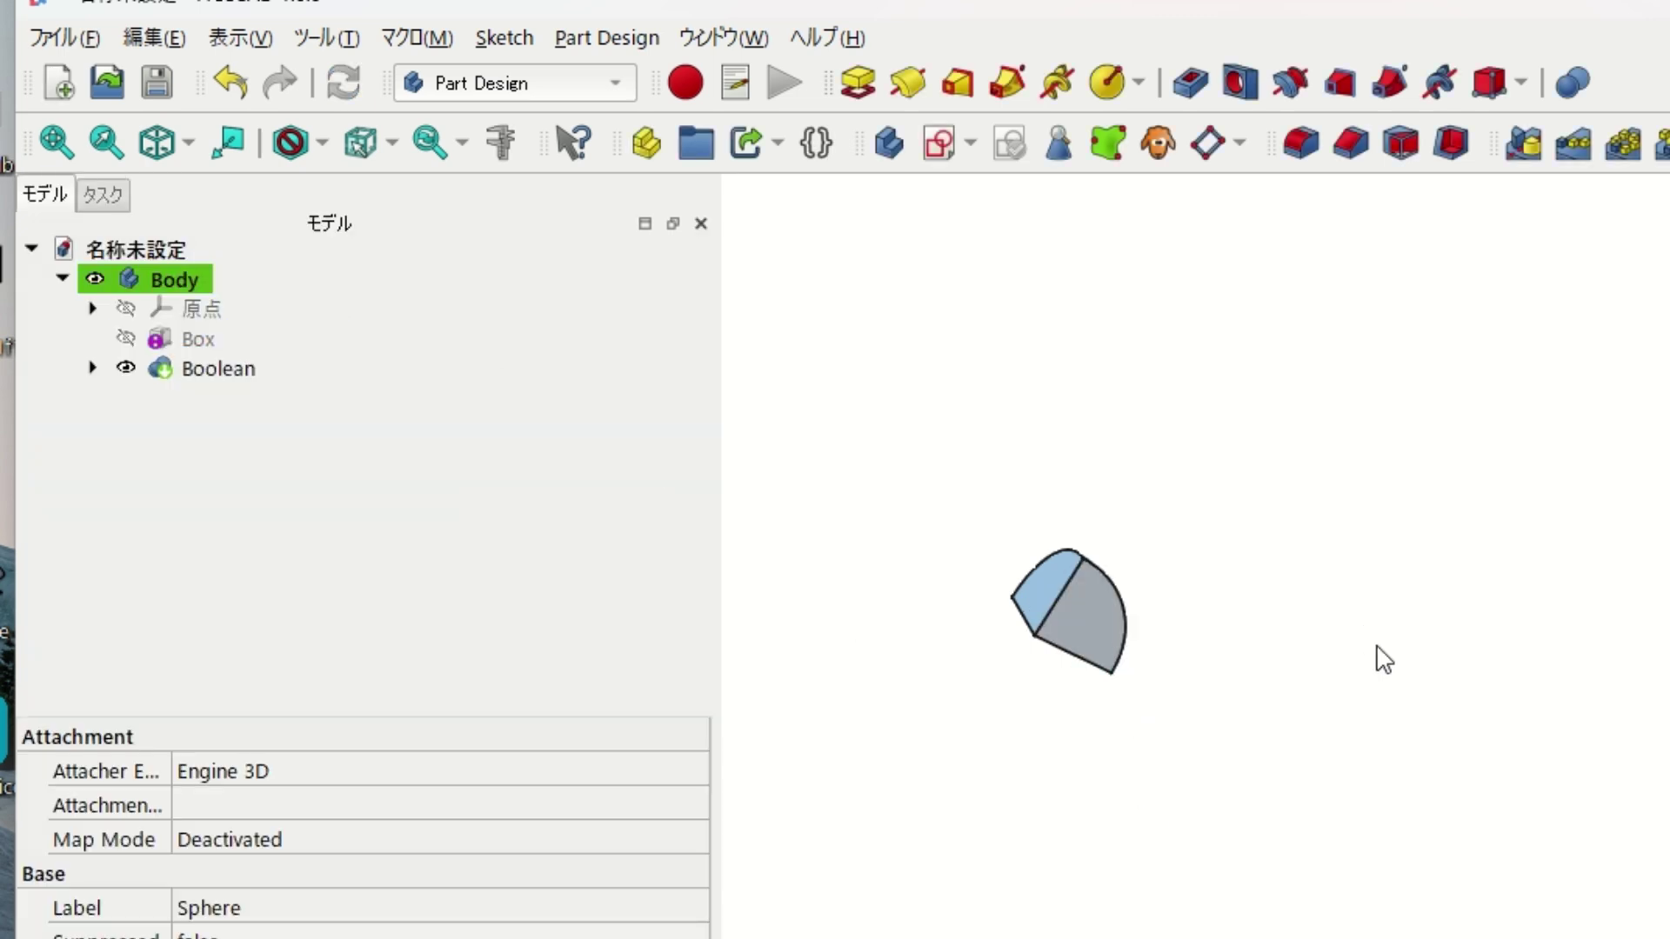
scroll(1379, 660, "up", 2)
scroll(1307, 661, "up", 1)
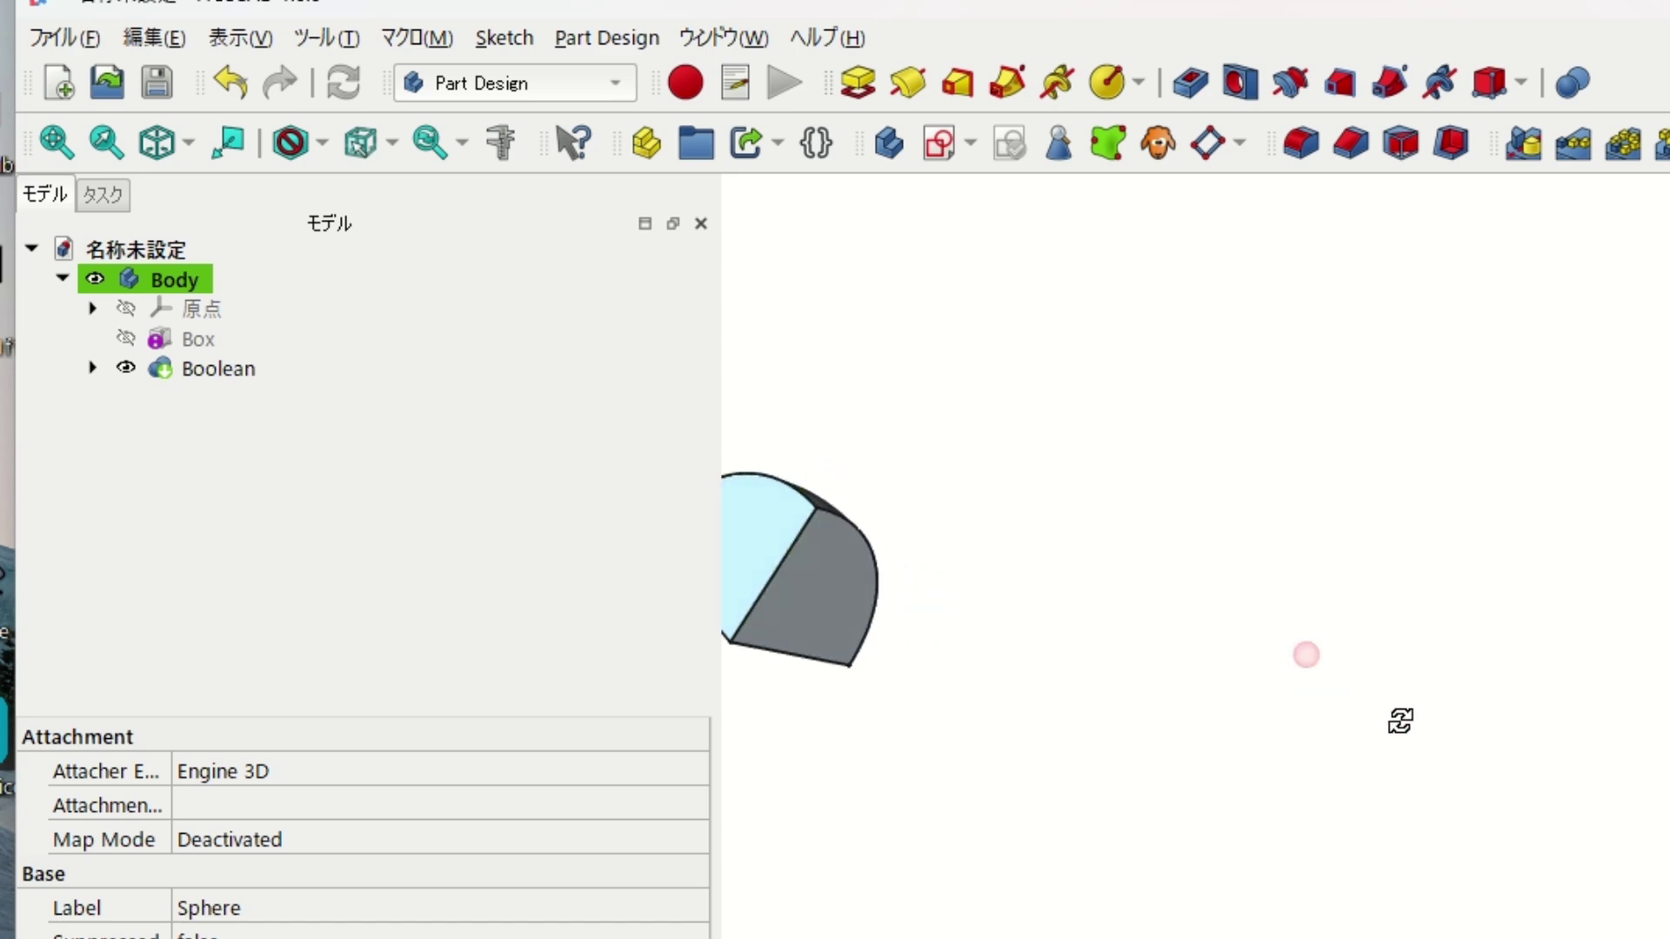